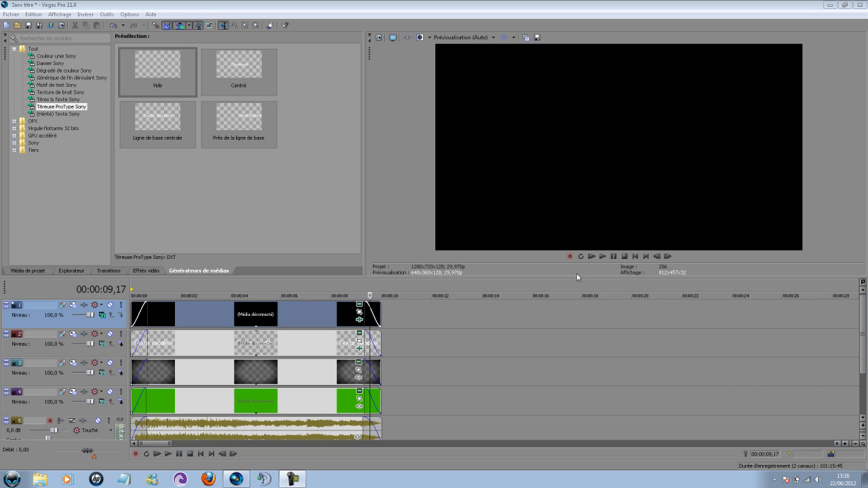
- Play back the finished title sequence to examine how the light moves behind the text
click(198, 290)
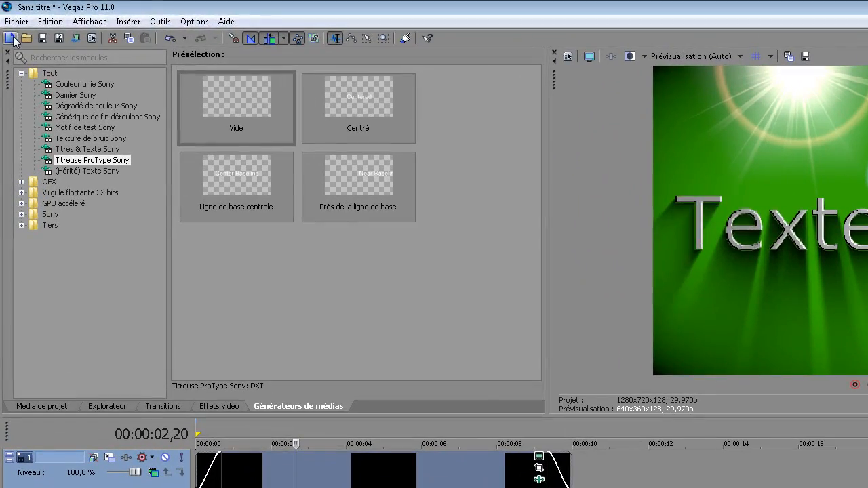
click(11, 38)
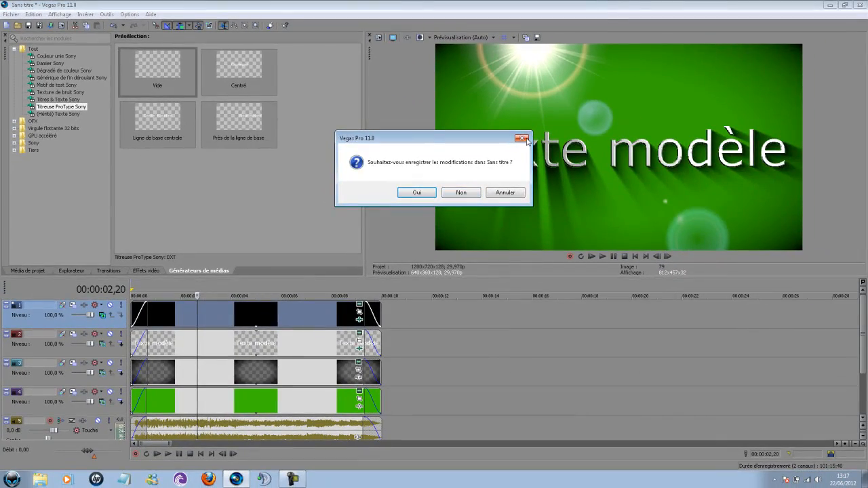
click(461, 192)
click(592, 256)
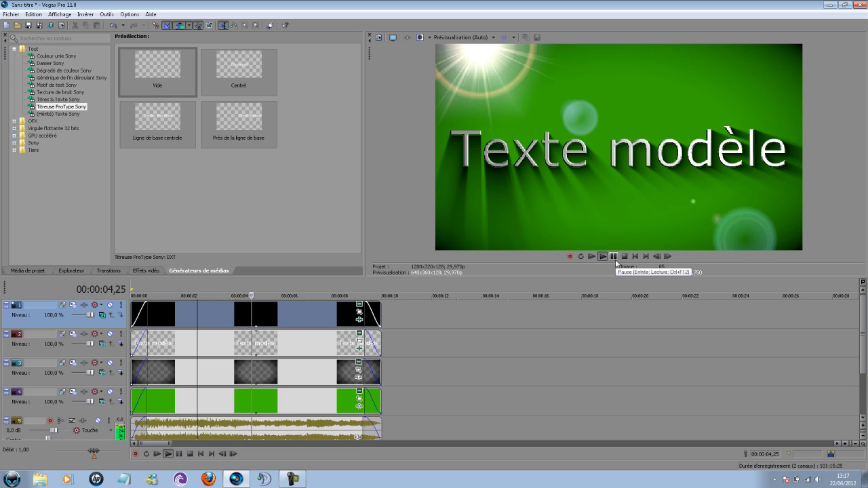
click(614, 258)
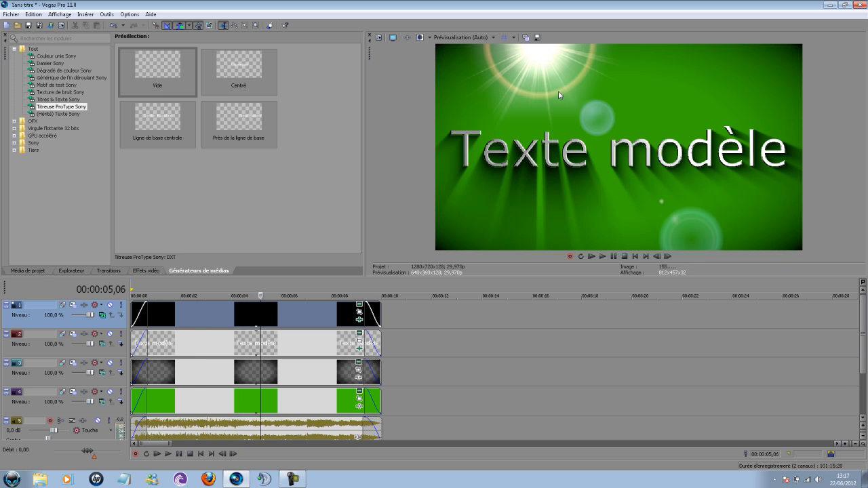
click(603, 257)
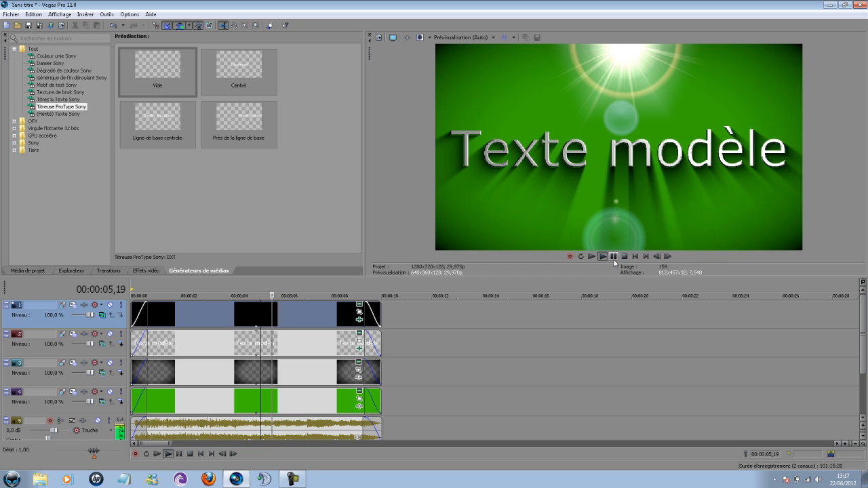
- Start a new project without saving the current one, and add a white Couleur unie Sony clip at the start of the timeline
click(4, 27)
click(461, 192)
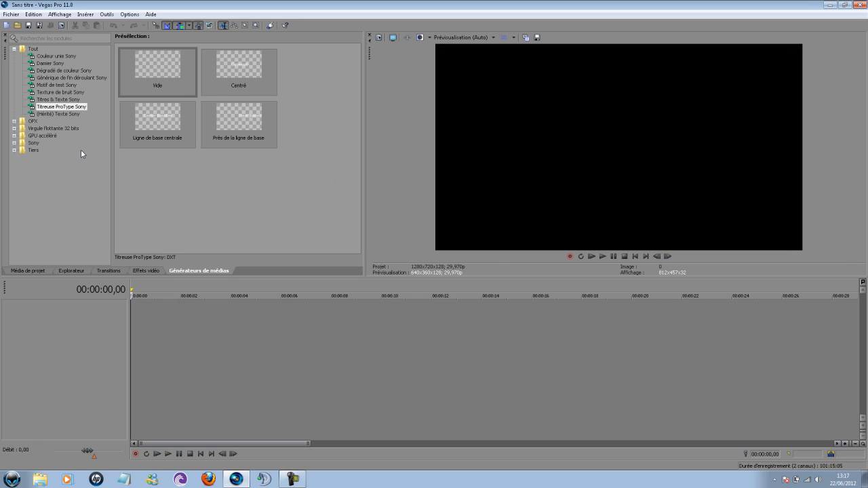
click(52, 56)
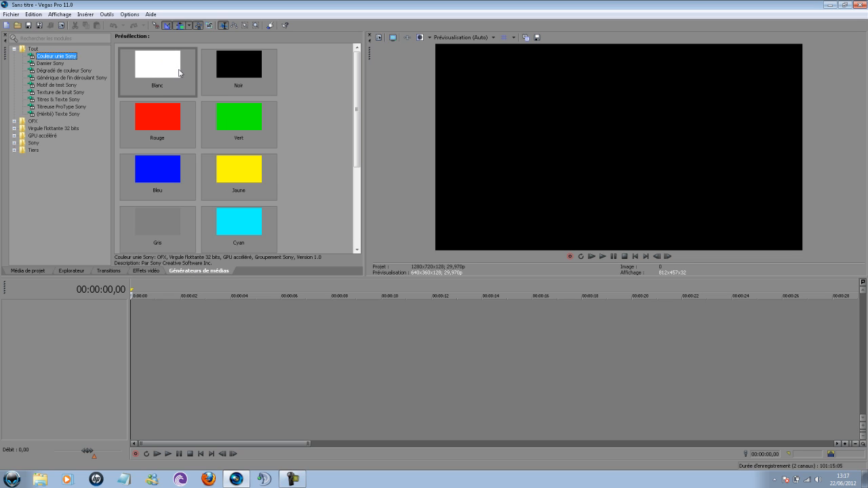
drag(161, 73, 129, 311)
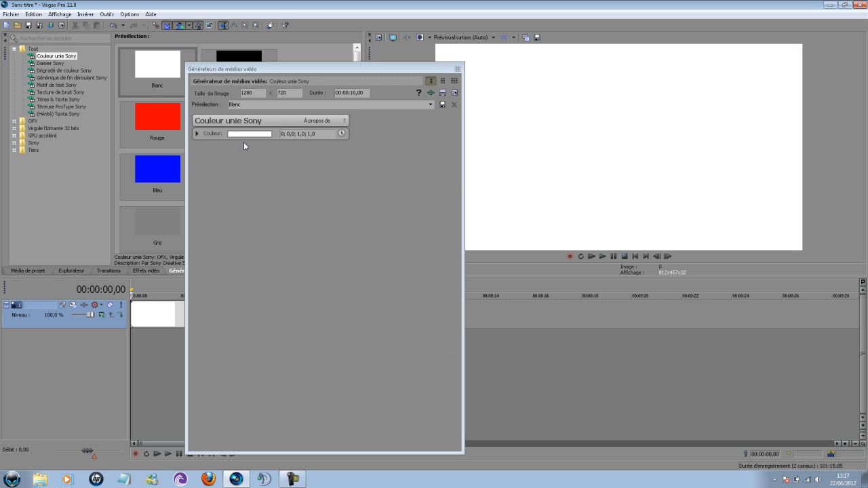
- Set the solid clip's colour to green (HSV 132; 0,97; 0,78; 1,0) and move the clip down to track 4
click(256, 135)
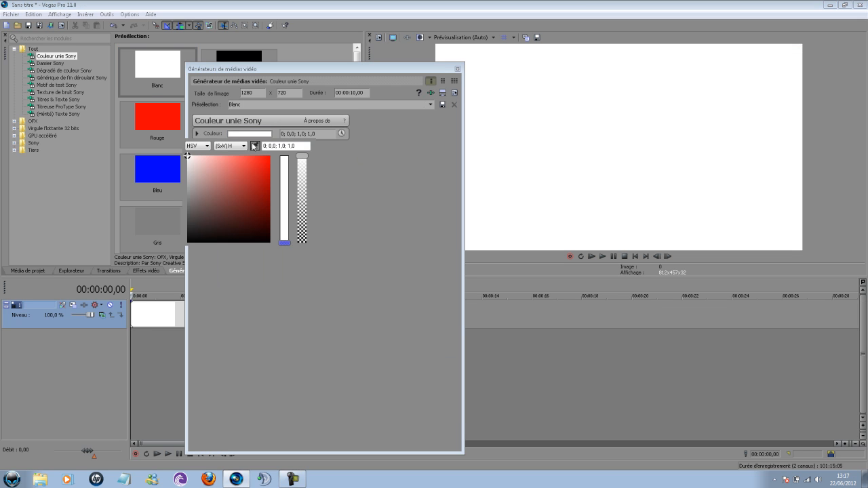
click(283, 212)
drag(286, 204, 285, 216)
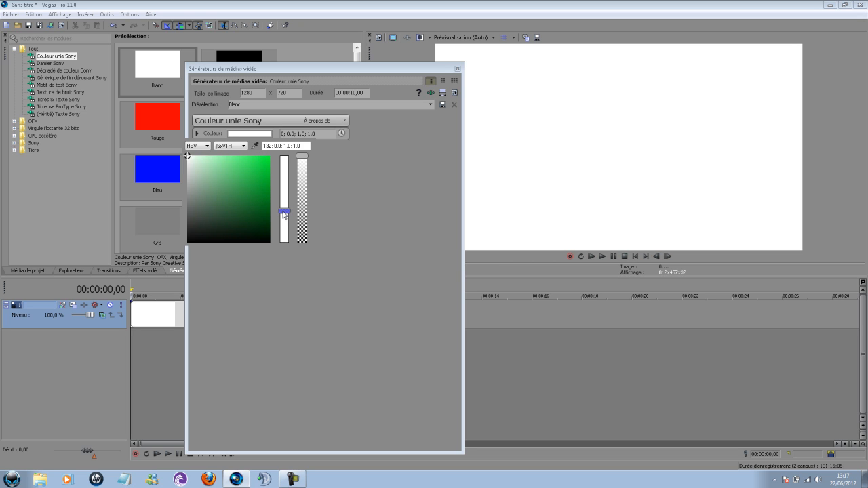
click(262, 181)
drag(263, 180, 268, 176)
click(459, 71)
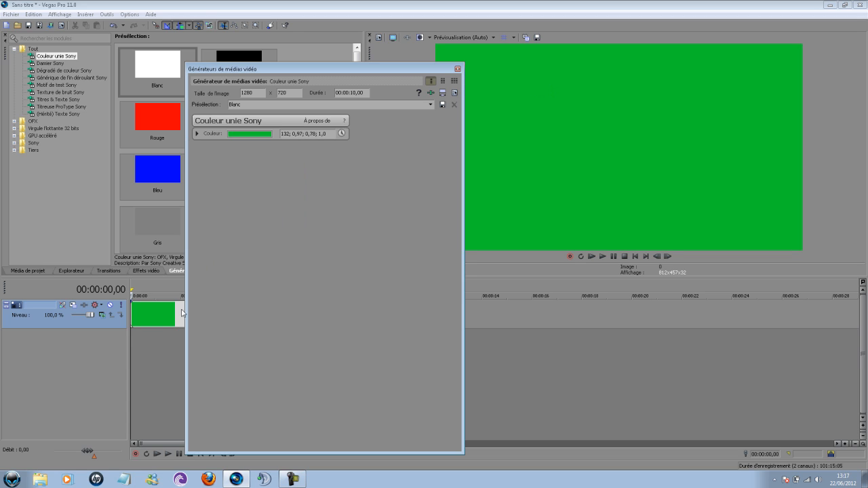
click(459, 71)
drag(155, 316, 156, 398)
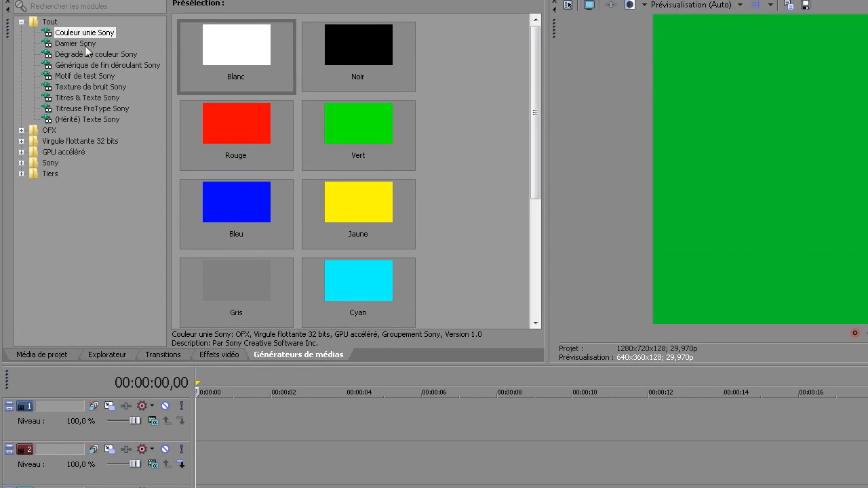
- Add the Elliptique transparent vers noir preset of Dégradé de couleur Sony to the start of track 3
click(84, 44)
click(82, 55)
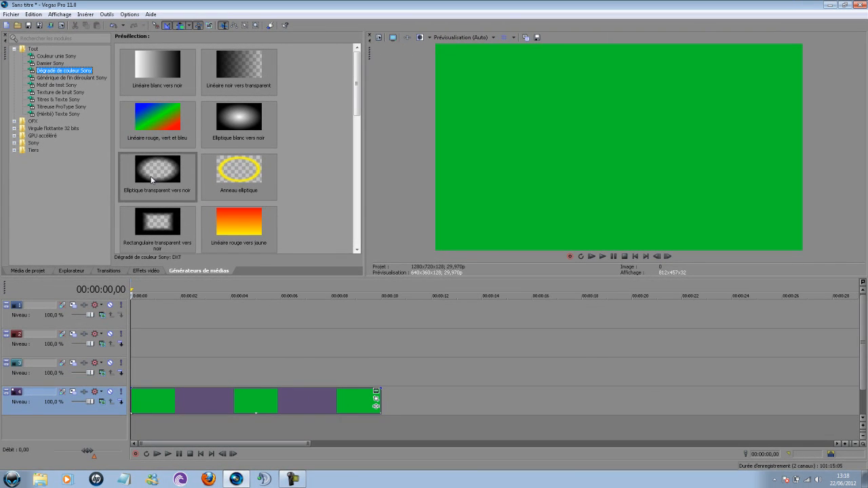
drag(152, 180, 135, 374)
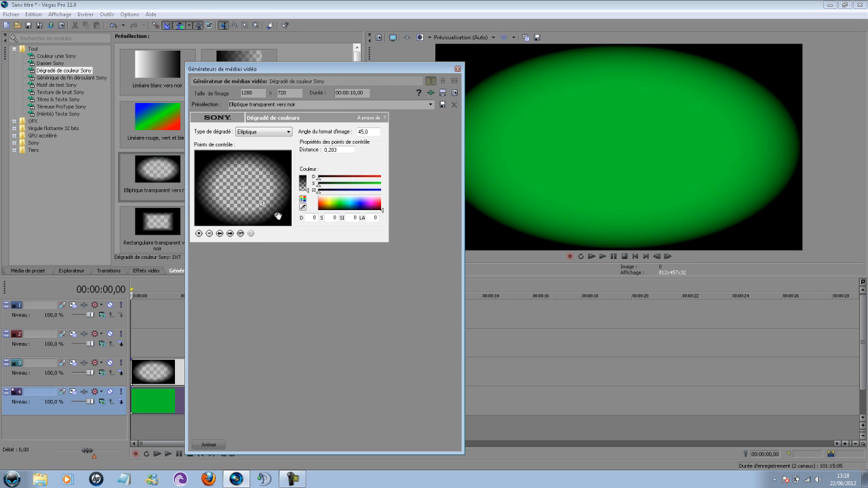
- Move the gradient's outer control point to a distance of 0,707 and the inner one to about 0,260, closing the generator
drag(277, 215, 292, 226)
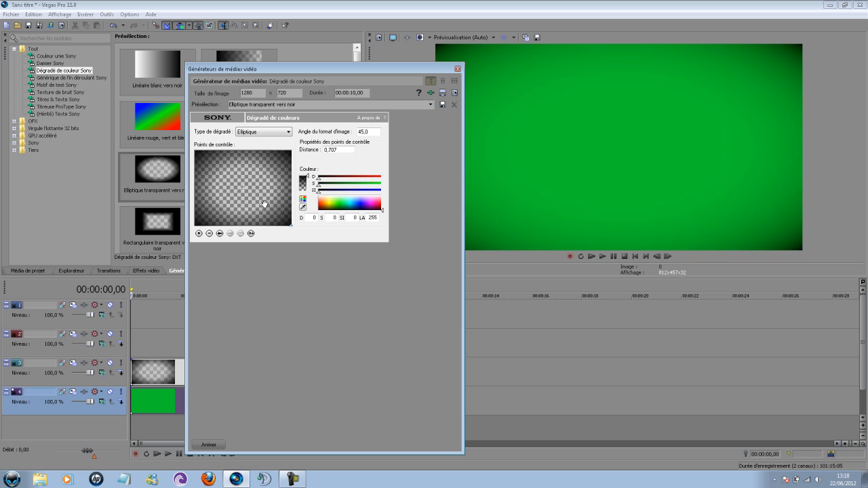
click(263, 205)
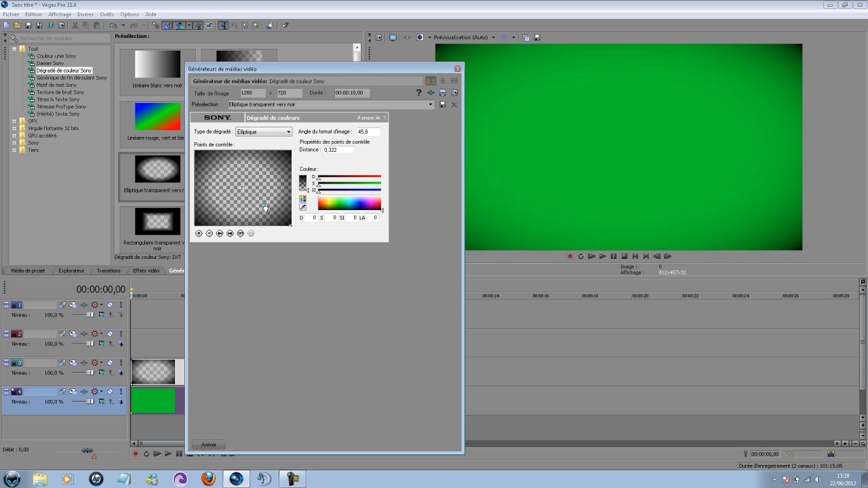
drag(261, 205, 260, 204)
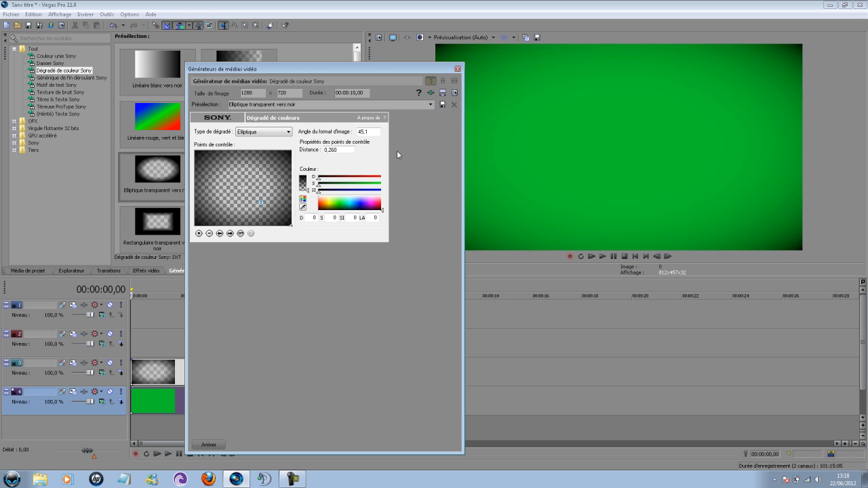
click(458, 69)
- Insert a text media at the start of track 2 and extend it to the same end as the clips below
right_click(142, 343)
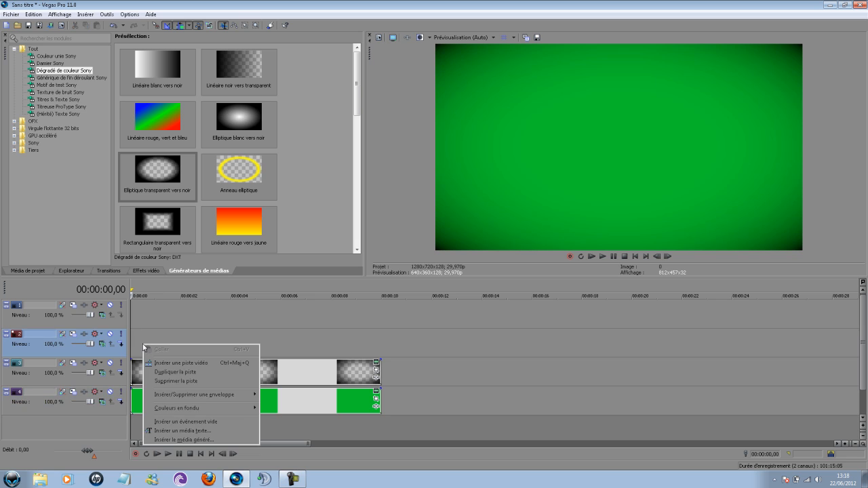
click(170, 431)
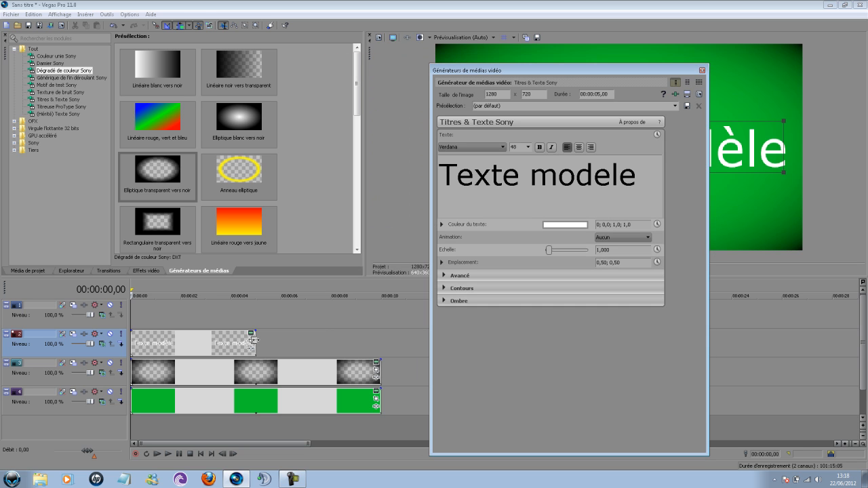
drag(252, 341, 379, 339)
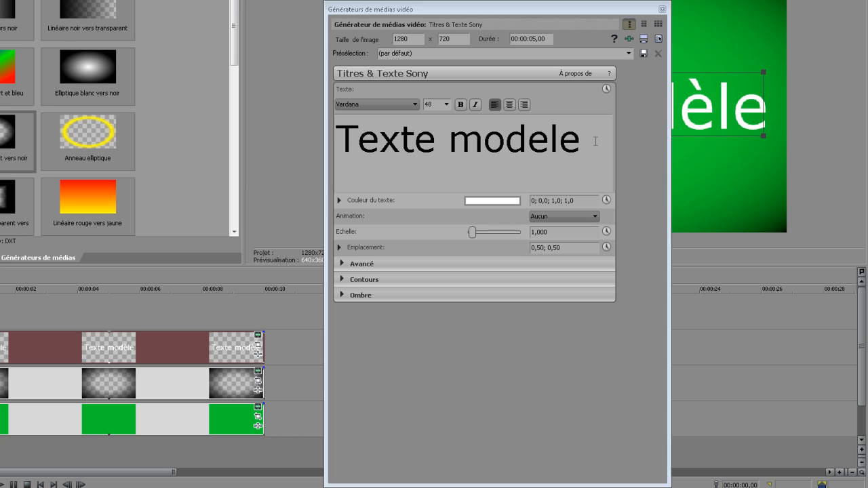
- Look over the title's text, text colour and style options, and close the media generator
click(596, 141)
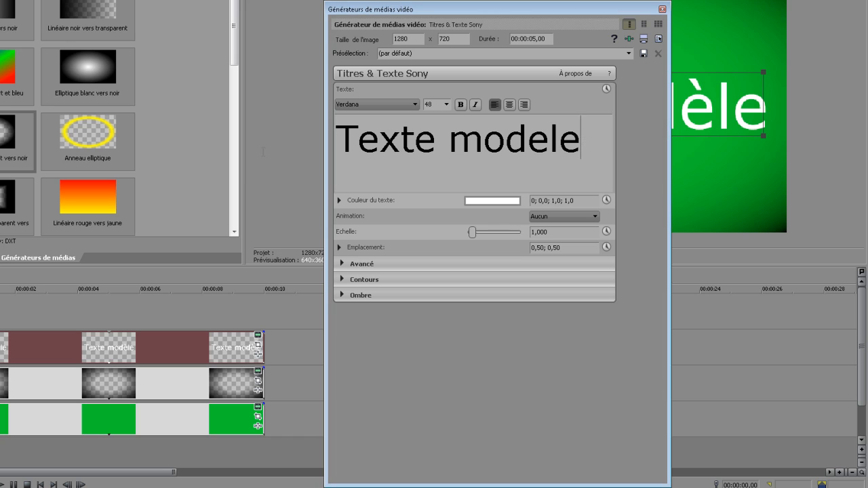
key(ctrl+Left)
click(480, 202)
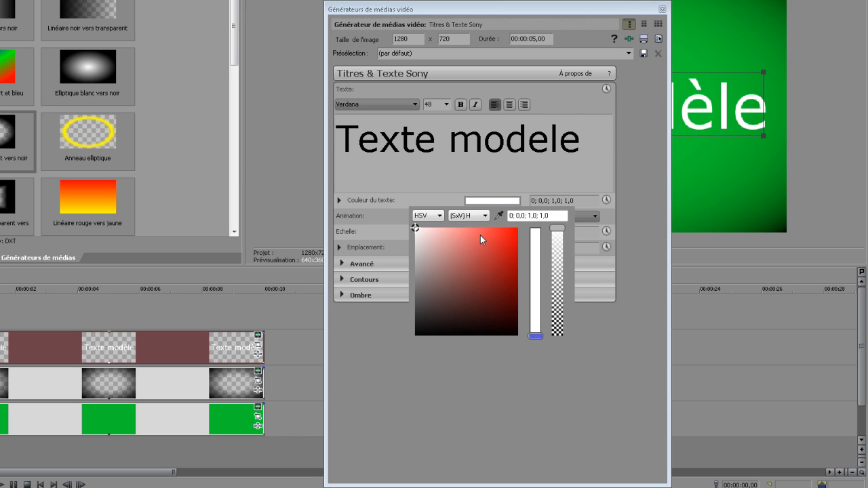
click(502, 446)
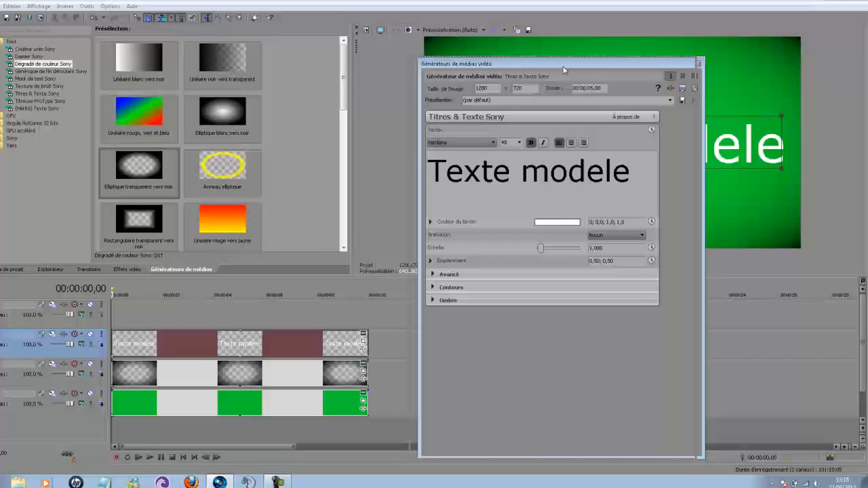
drag(508, 9, 165, 10)
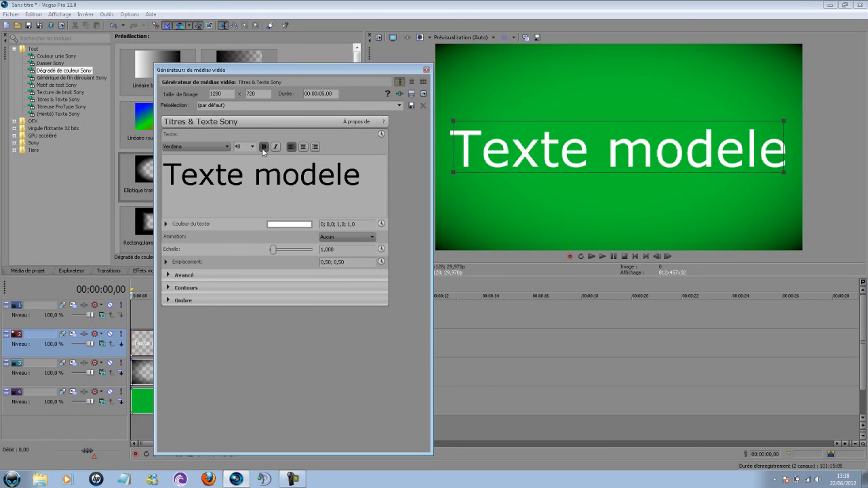
click(427, 70)
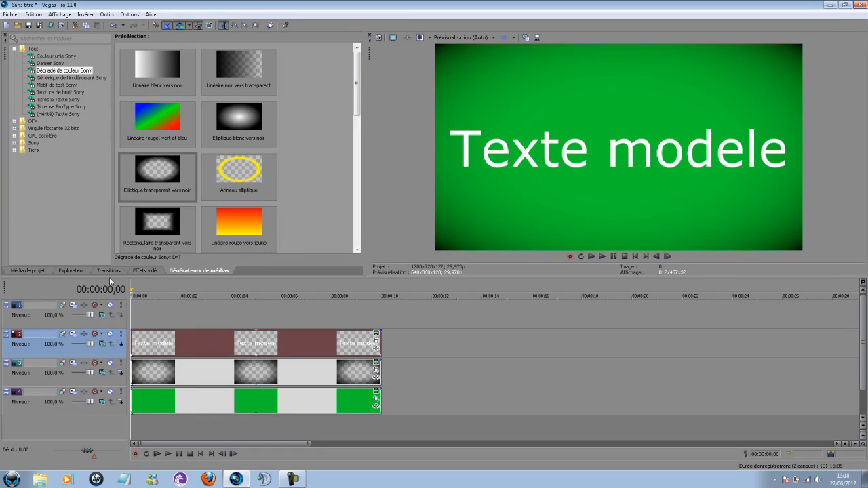
- Apply the Rayons lumineux modérés preset of the Rayons lumineux Sony video effect to the title clip on track 2
click(144, 271)
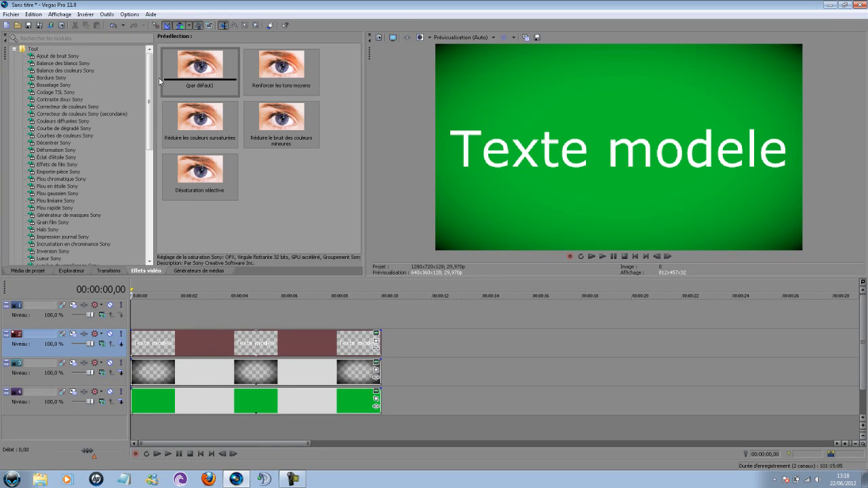
drag(150, 91, 151, 222)
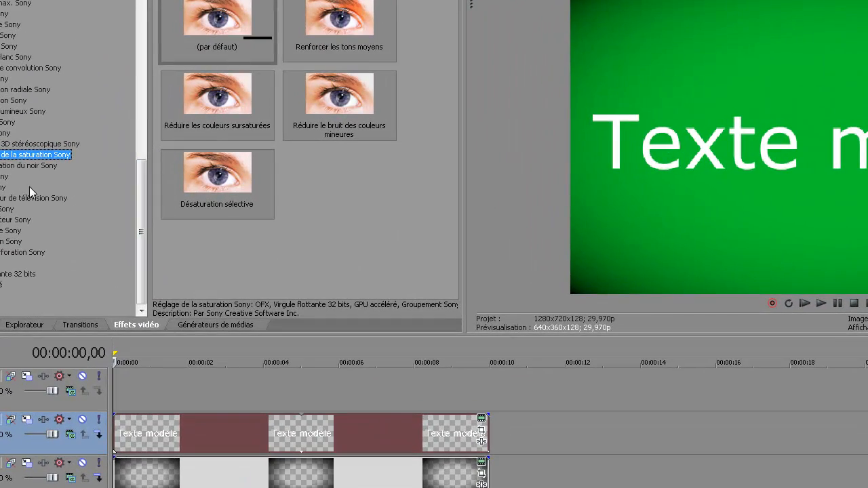
click(8, 114)
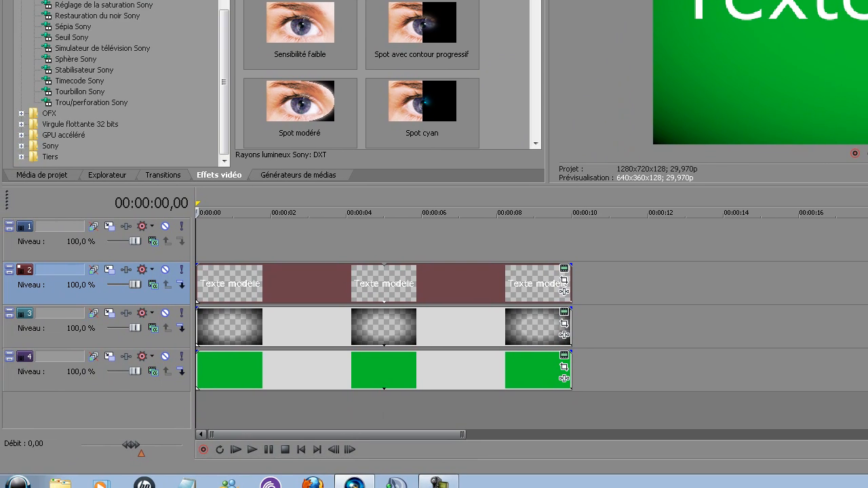
drag(422, 1, 273, 288)
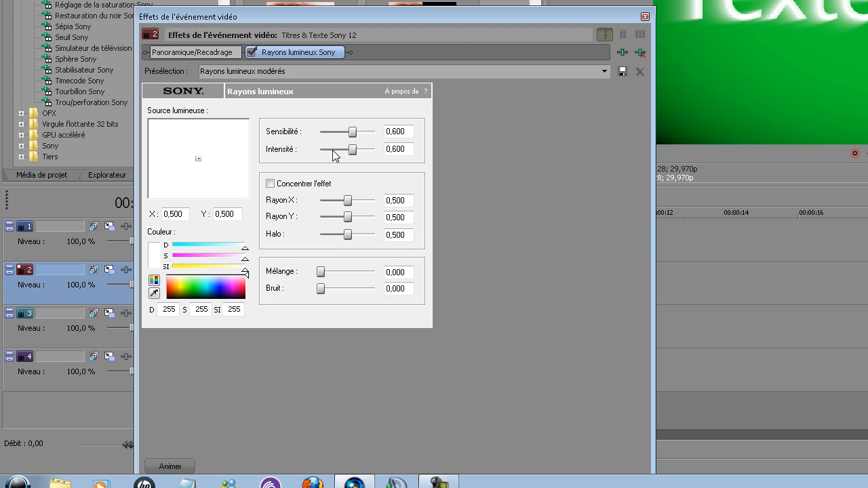
- Set the light rays' Intensité, Rayon X, Rayon Y, Halo and Mélange to 1,000 and their colour to black
drag(353, 149, 515, 155)
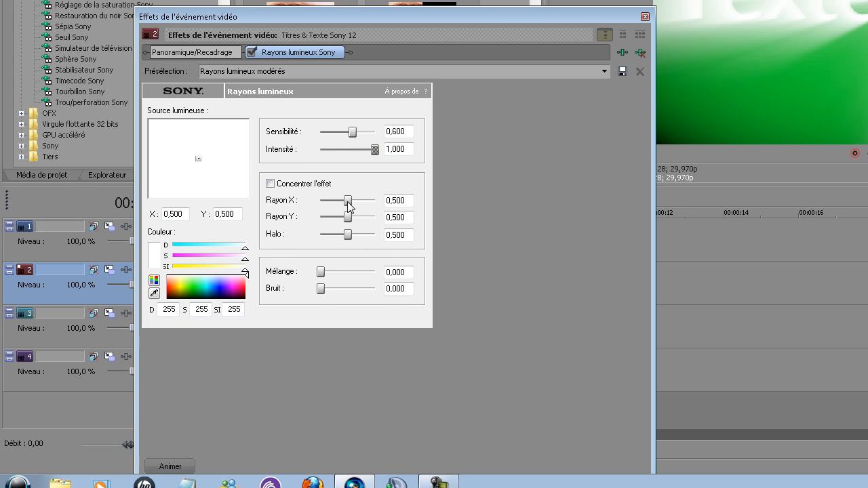
drag(348, 200, 529, 209)
drag(348, 218, 540, 219)
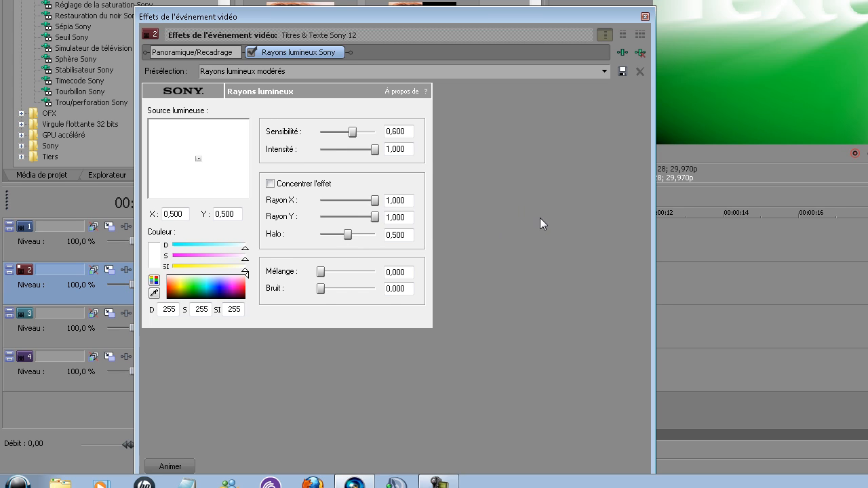
drag(348, 235, 494, 238)
drag(320, 271, 484, 273)
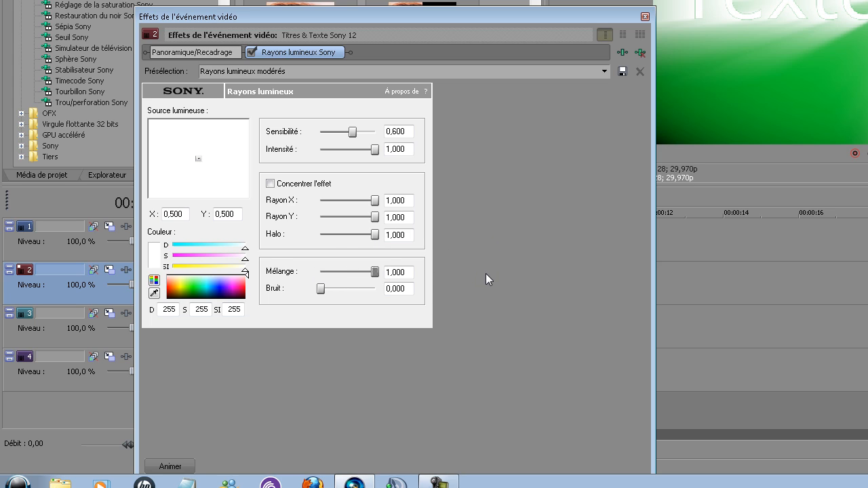
drag(246, 274, 247, 322)
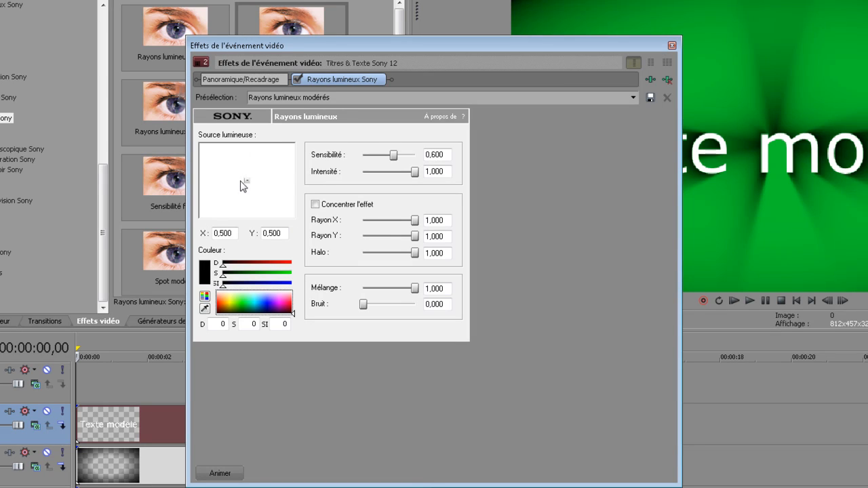
- Place the light source at X 0,000 and Y 0,000, and turn on keyframe animation for the light rays effect
drag(247, 180, 171, 114)
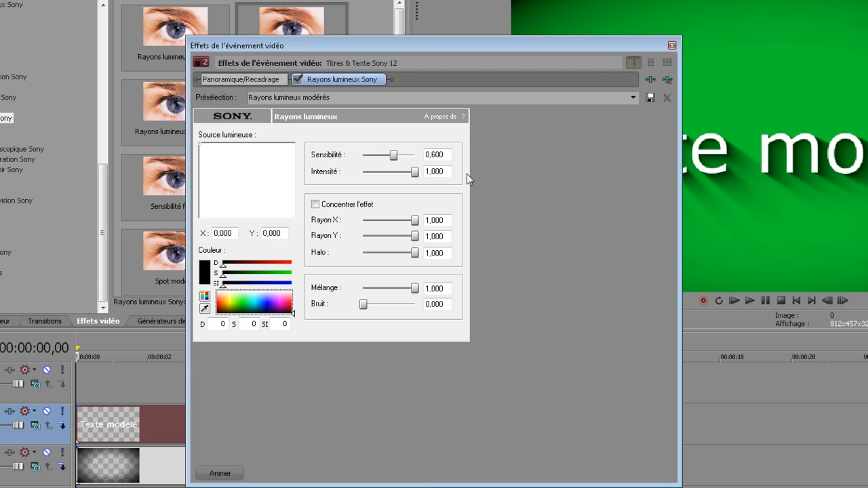
click(221, 474)
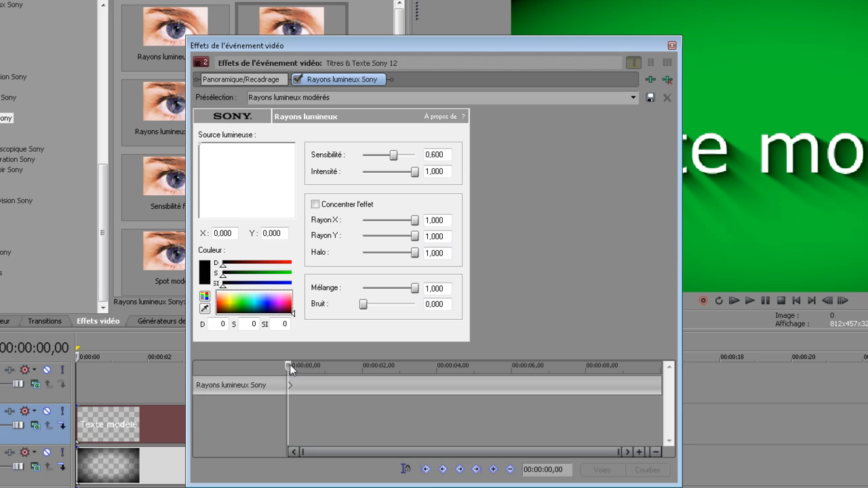
- Place the light rays' source at X 1,000 and Y 0,000 at 10 seconds, and close the title's event effects
drag(290, 364, 695, 357)
drag(199, 142, 314, 136)
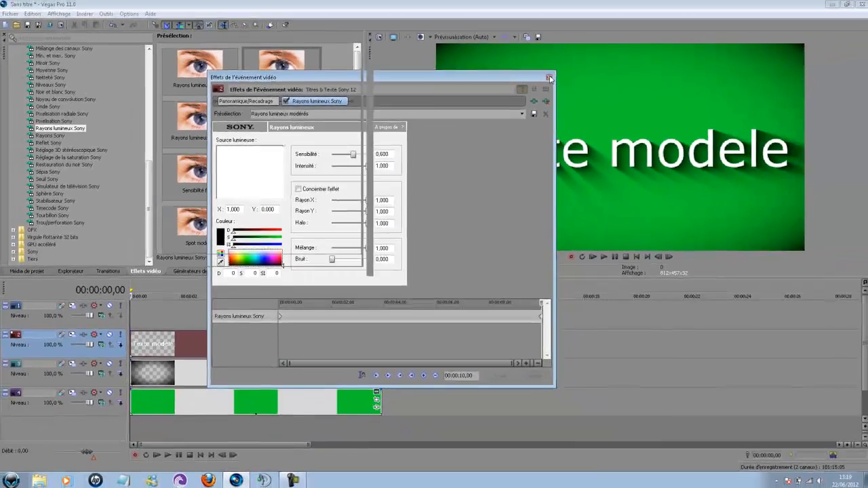
click(671, 45)
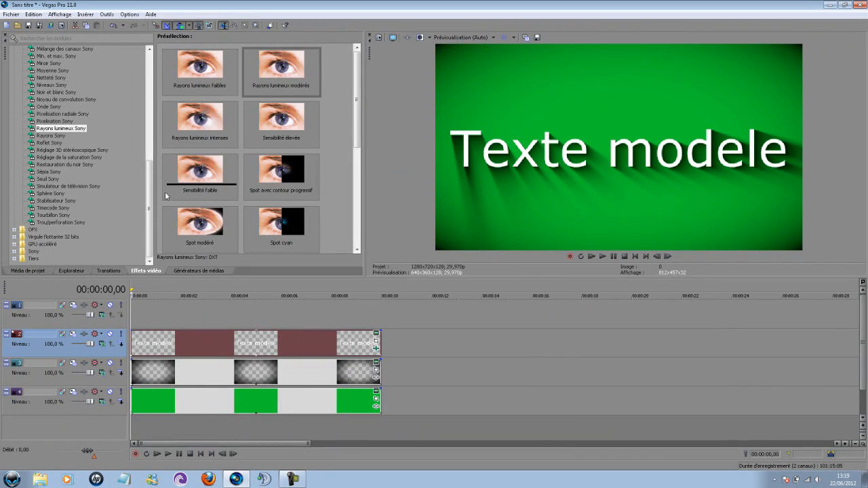
- Apply the Éclat en haut à droite preset of the Bosselage Sony video effect to the title clip on track 2
scroll(86, 74, up, 10)
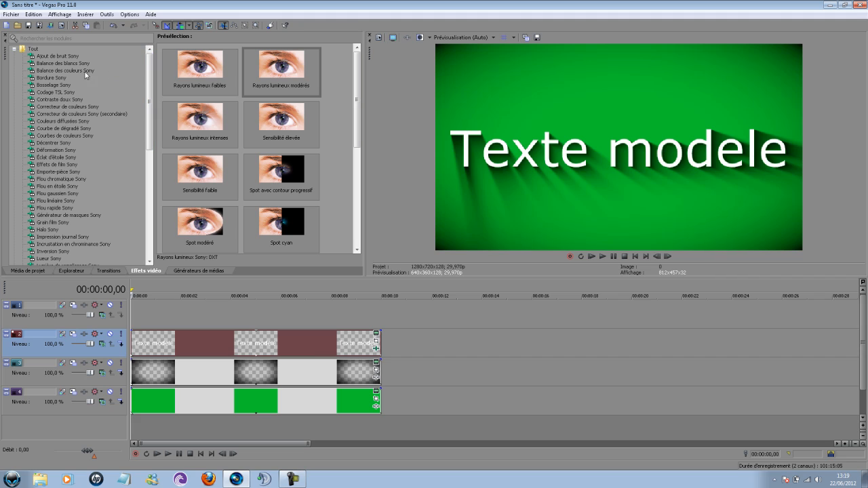
click(57, 85)
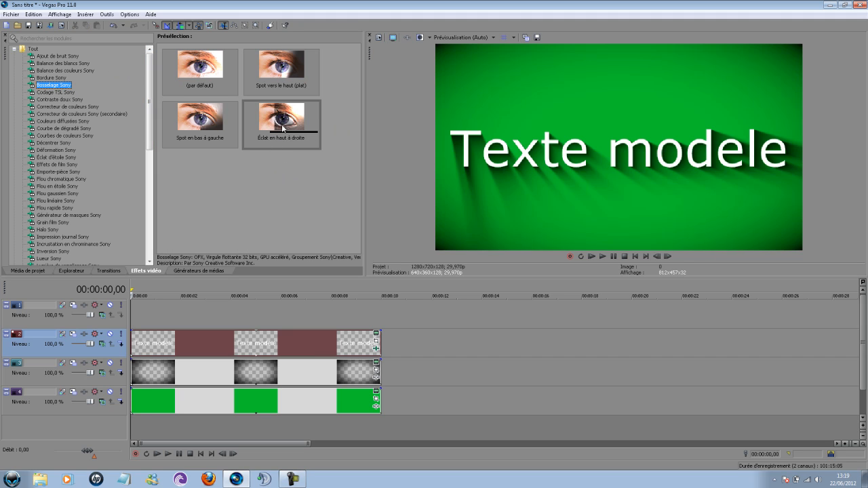
drag(282, 127, 235, 344)
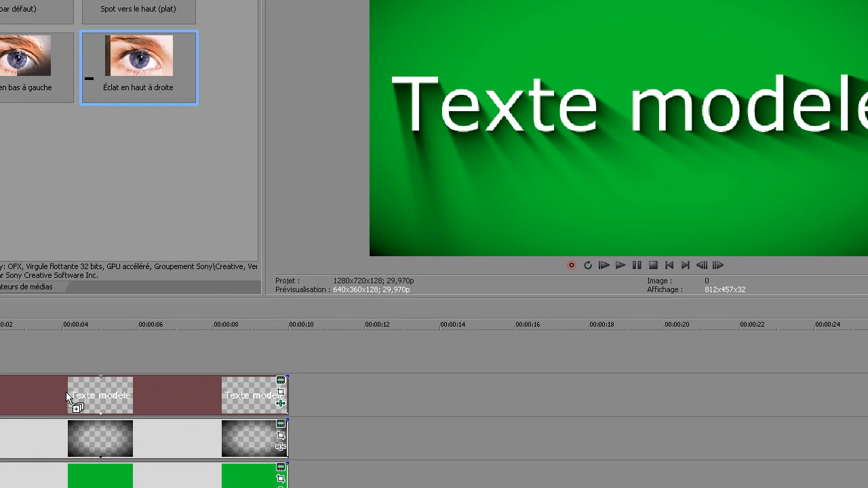
drag(67, 396, 66, 395)
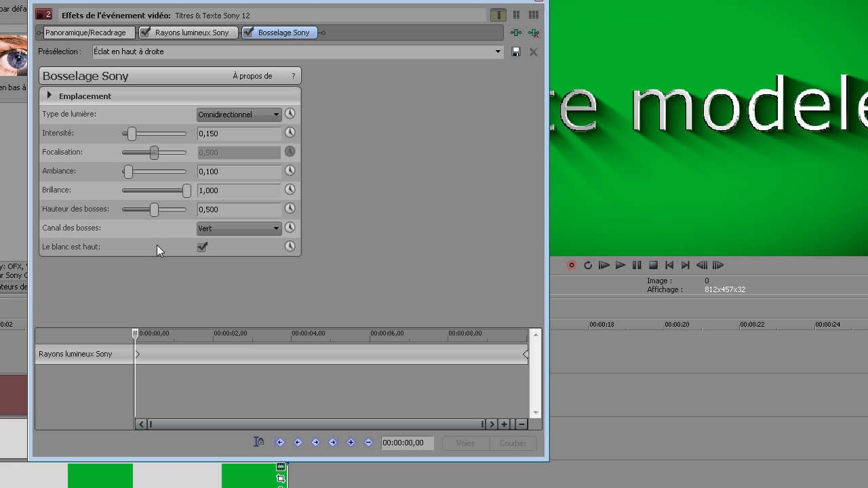
- Set the Bosselage effect's Source position to -0,650; 0,400; 0,300 at the clip's start
click(51, 93)
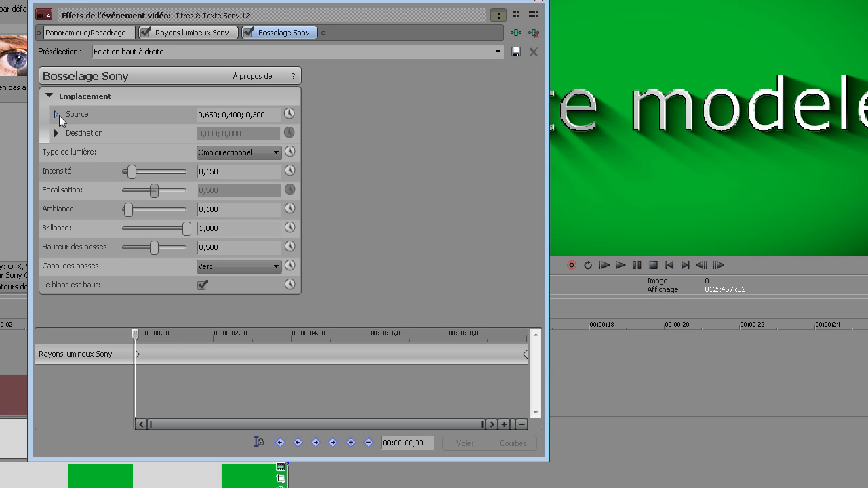
click(58, 115)
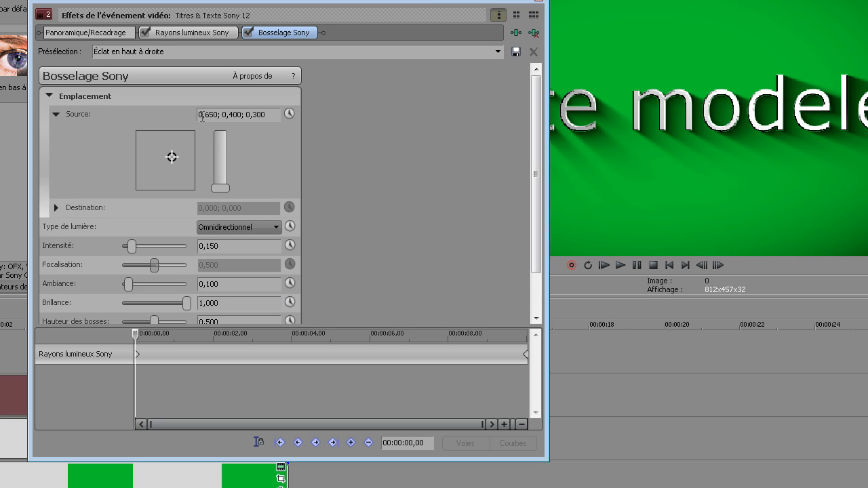
click(201, 116)
text(-)
key(Return)
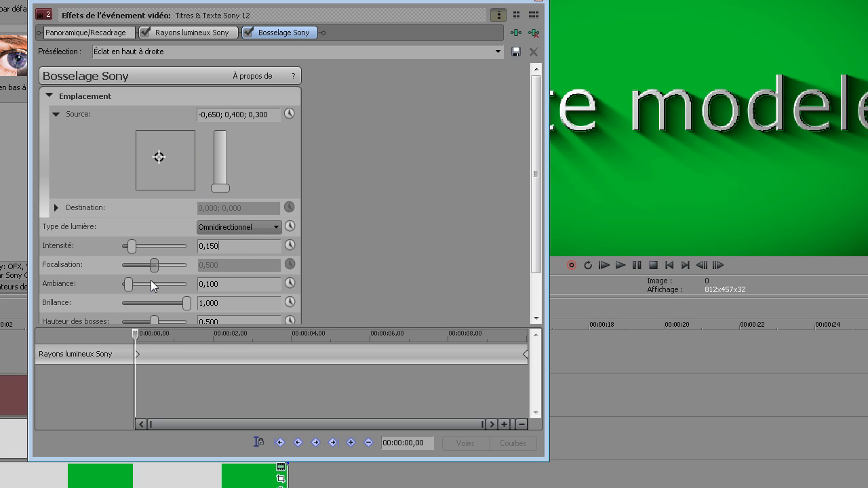
- Set the Bosselage effect's Source position to 0,650; 0,400; 0,300 at 10 seconds, and close the event effects
drag(136, 339, 639, 320)
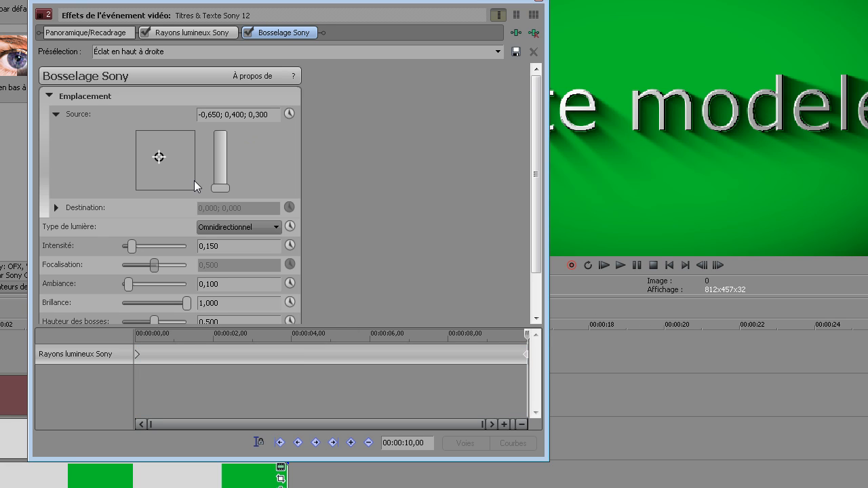
key(BackSpace)
key(Return)
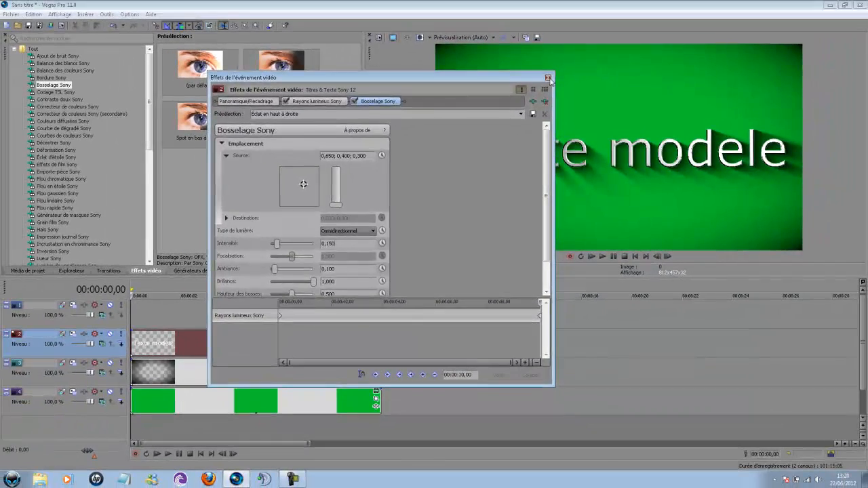
click(541, 1)
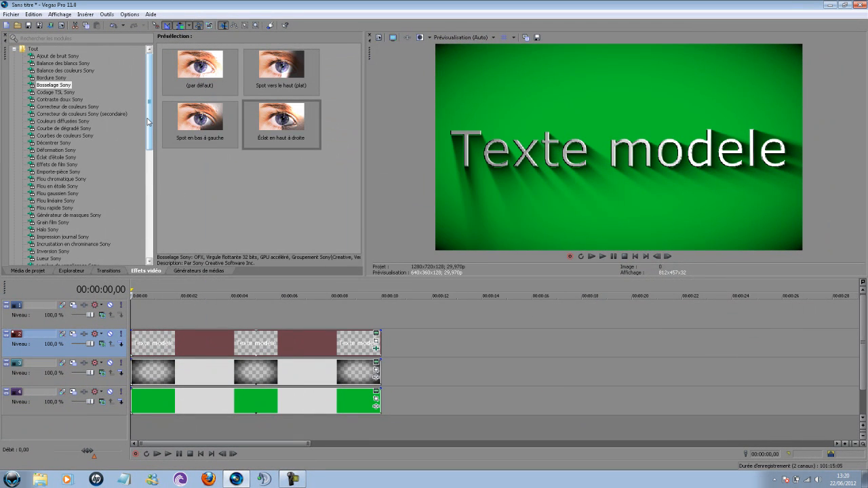
- Add the Noir preset of the Couleur unie Sony media generator at the start of track 1, and close its settings
right_click(179, 316)
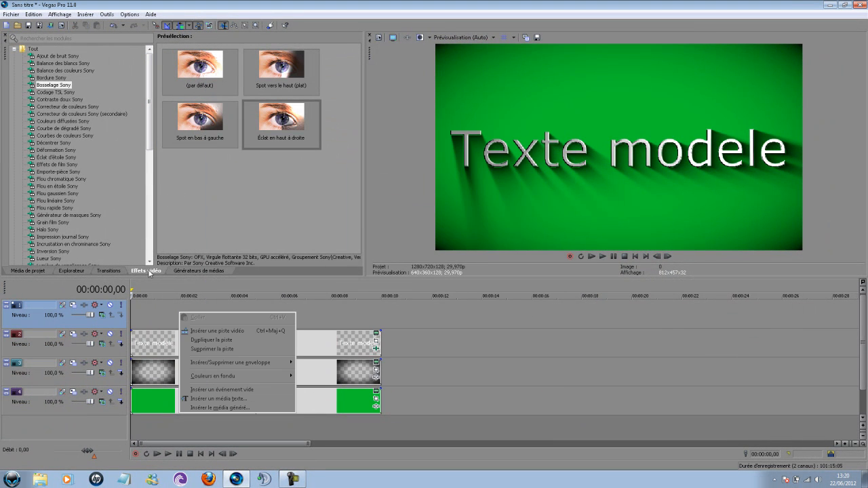
click(207, 271)
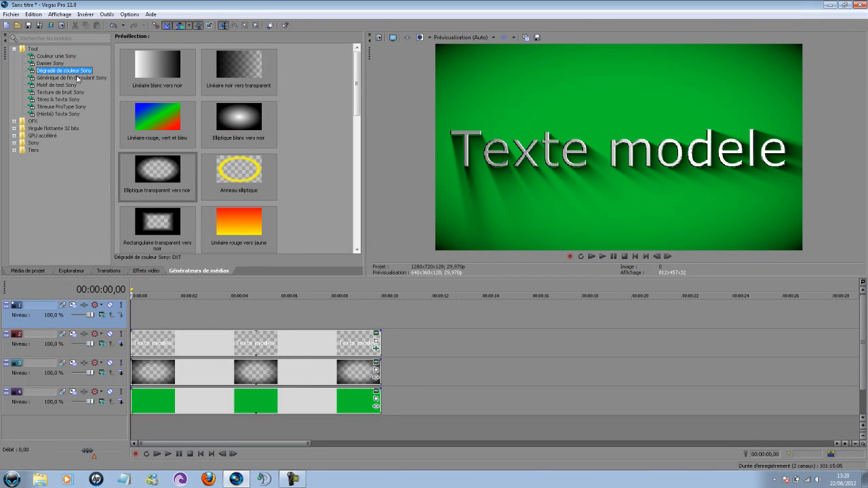
click(57, 56)
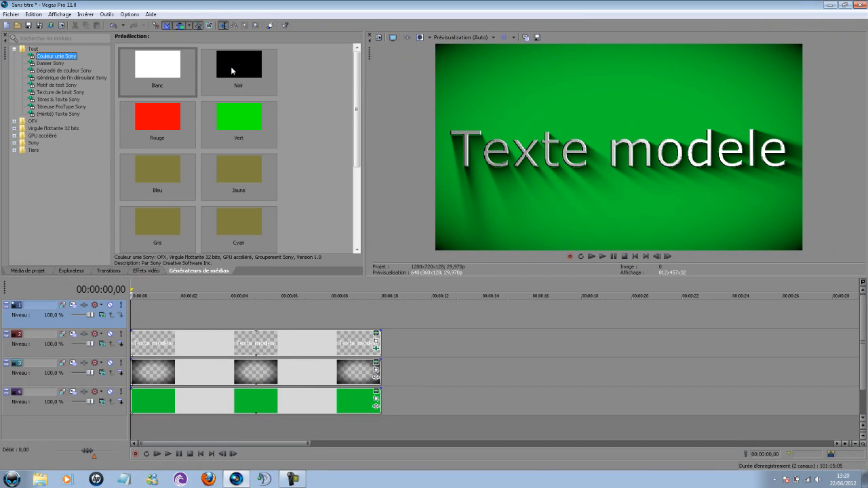
drag(231, 66, 139, 315)
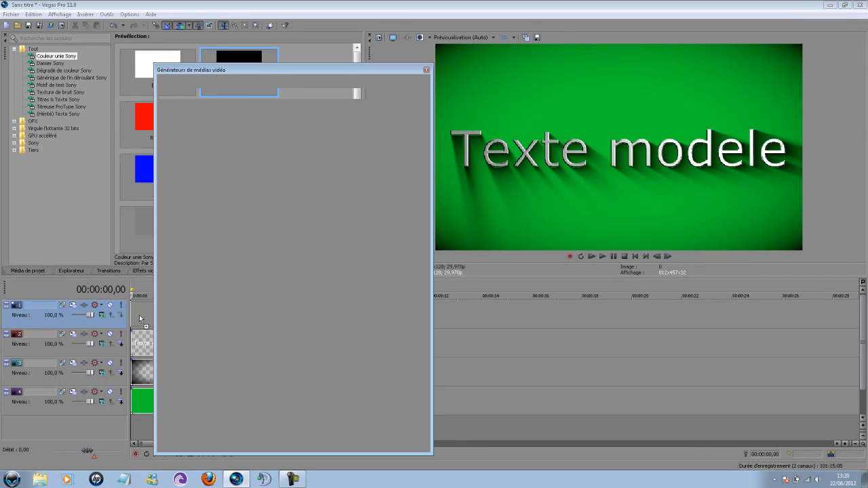
click(426, 70)
- Set the compositing mode of track 1 to Ajouter
click(102, 316)
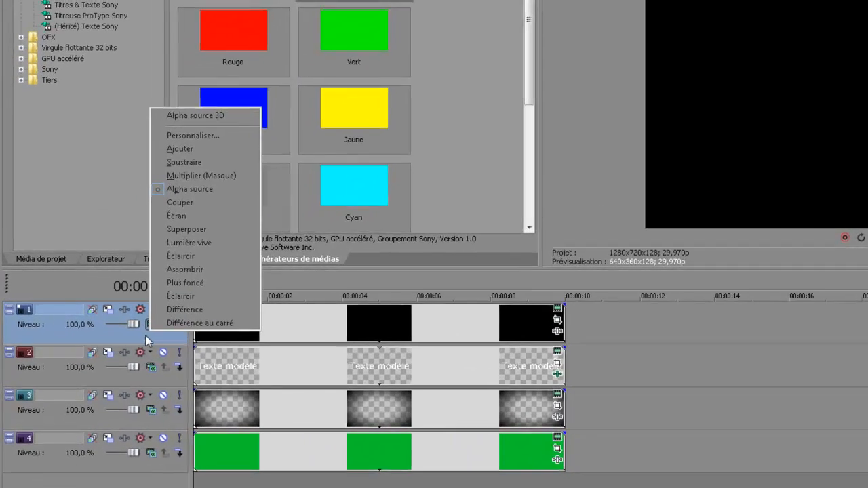
click(147, 338)
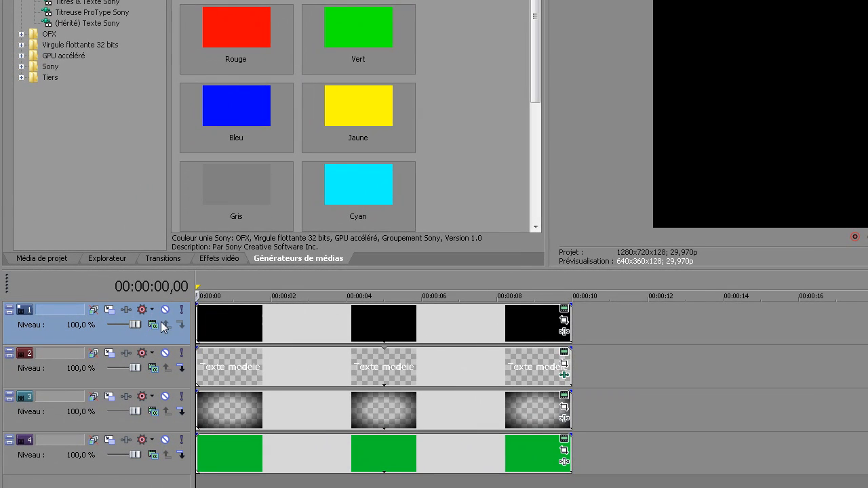
click(151, 325)
click(158, 323)
click(151, 329)
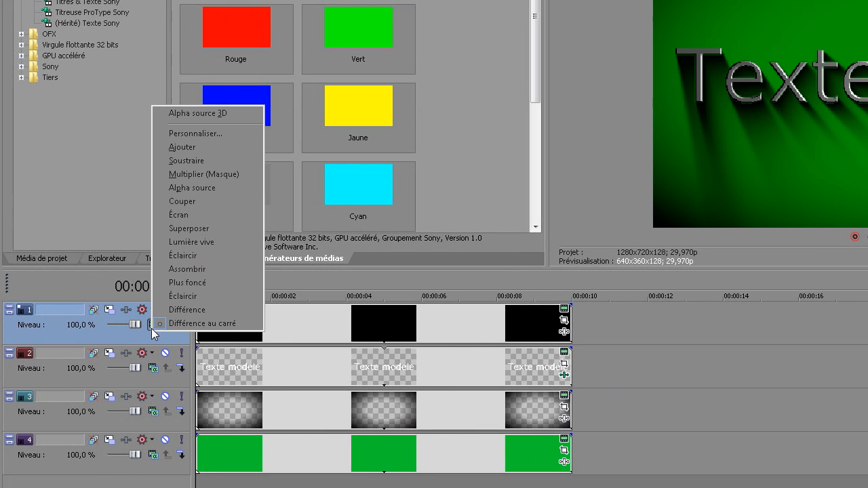
click(200, 152)
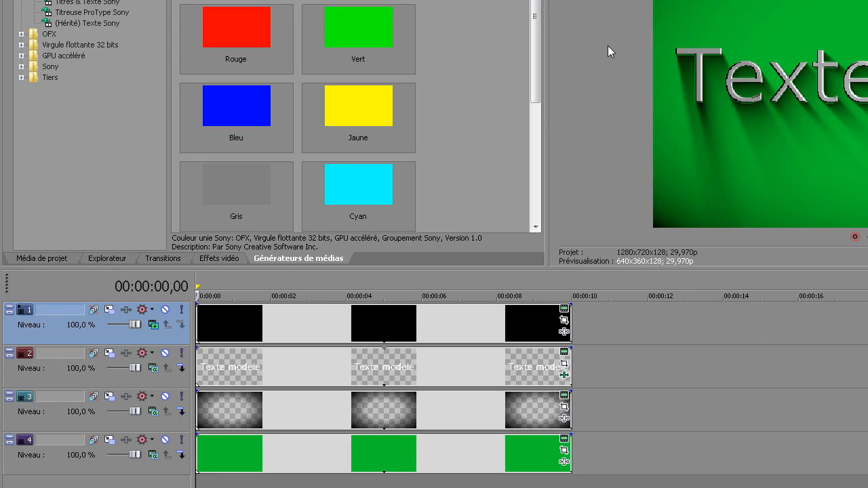
- Apply the Objectif 35 mm preset of the Halo Sony video effect to the black clip on track 1
click(217, 258)
drag(224, 49, 226, 65)
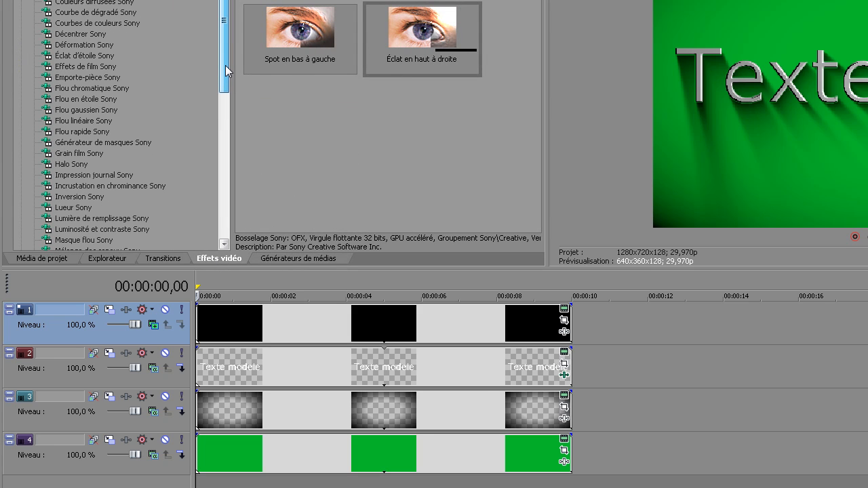
click(64, 166)
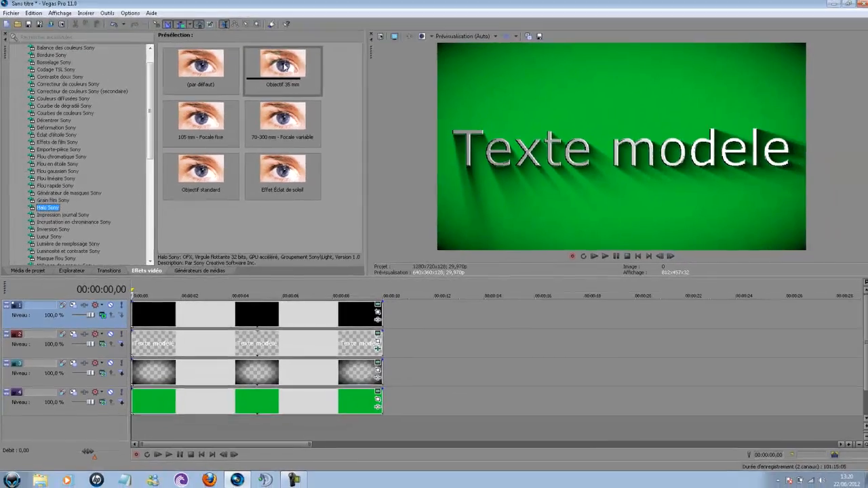
drag(296, 76, 324, 80)
drag(304, 328, 195, 313)
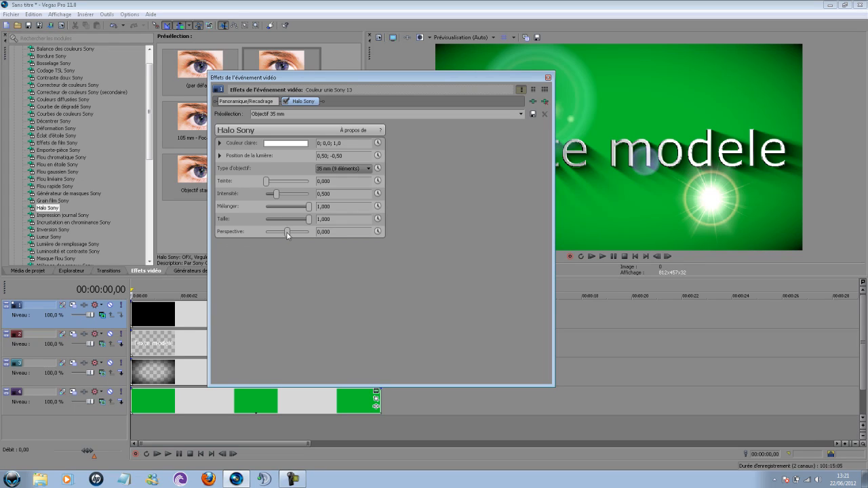
- Set the halo's Perspective to 1,000 and its light position to -1,00; 1,00, and turn on animation for that position
drag(288, 235, 396, 232)
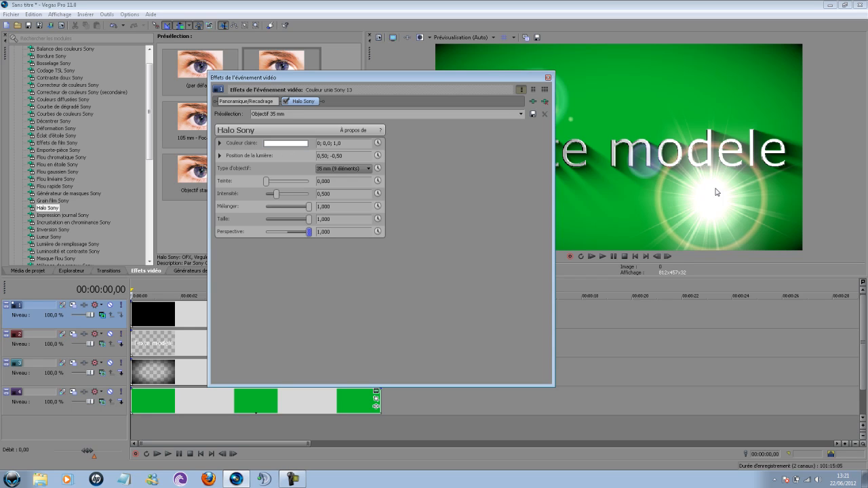
click(219, 156)
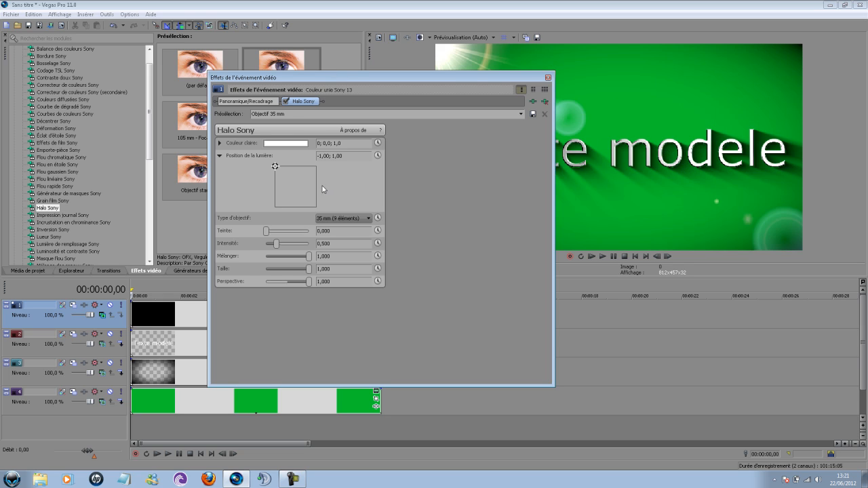
click(377, 156)
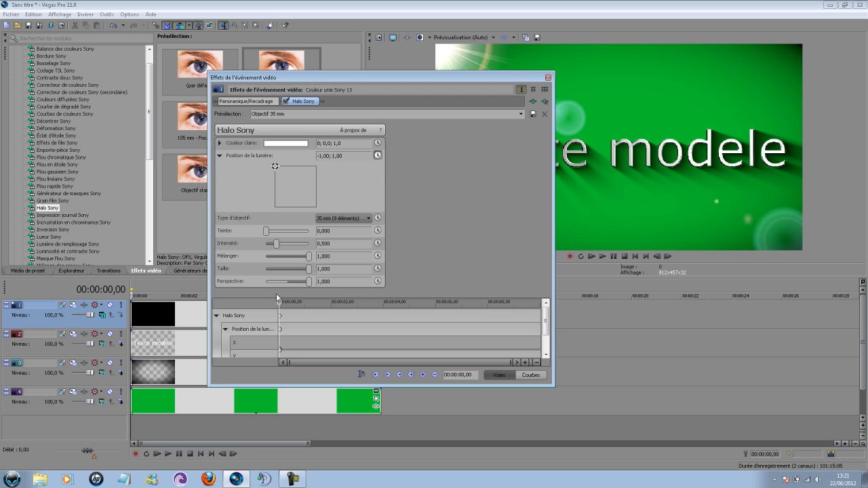
- Set the halo's light position to 1,00; 1,00 at 10 seconds, and close the event effects
drag(280, 305, 634, 302)
drag(275, 168, 318, 168)
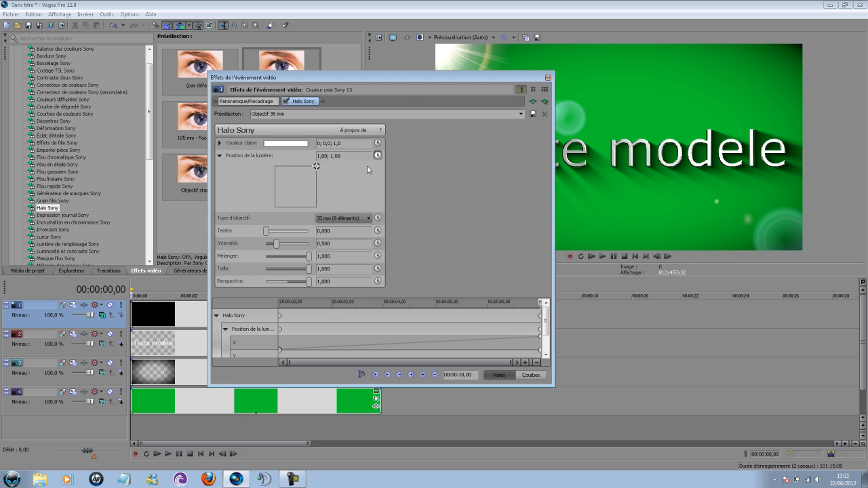
click(548, 78)
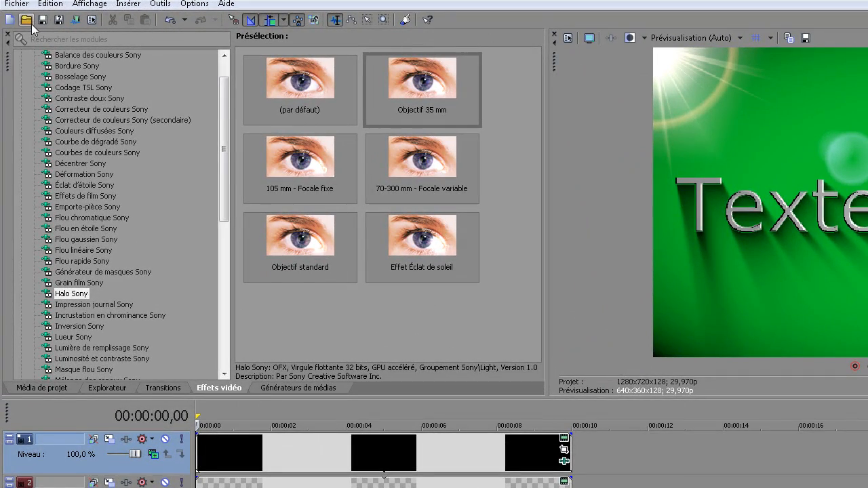
- Open the Bar 9 - Piano Tune - YouTube audio file from the Dubstep folder, and trim it to end with the other clips
click(31, 25)
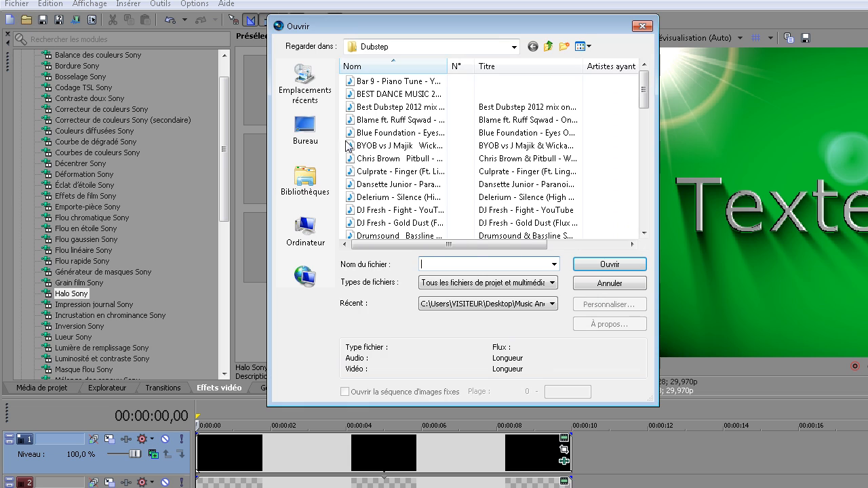
mouse_move(647, 83)
mouse_down()
mouse_move(647, 203)
mouse_move(647, 83)
mouse_up()
click(420, 82)
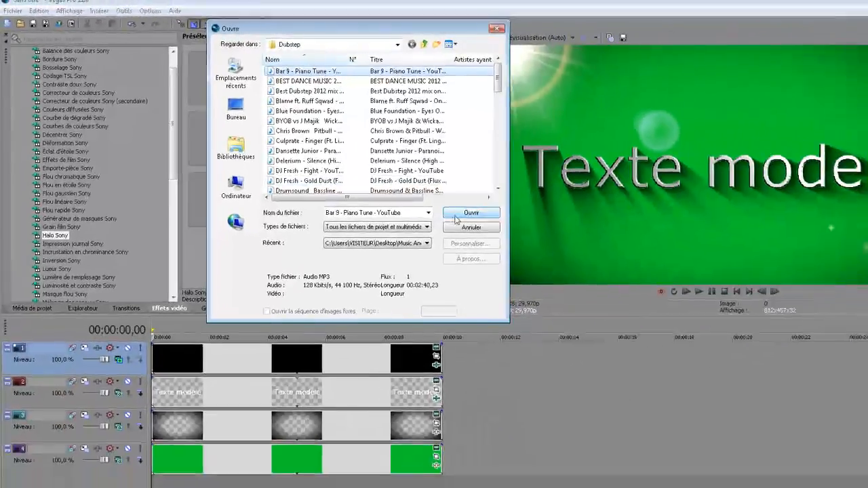
click(593, 266)
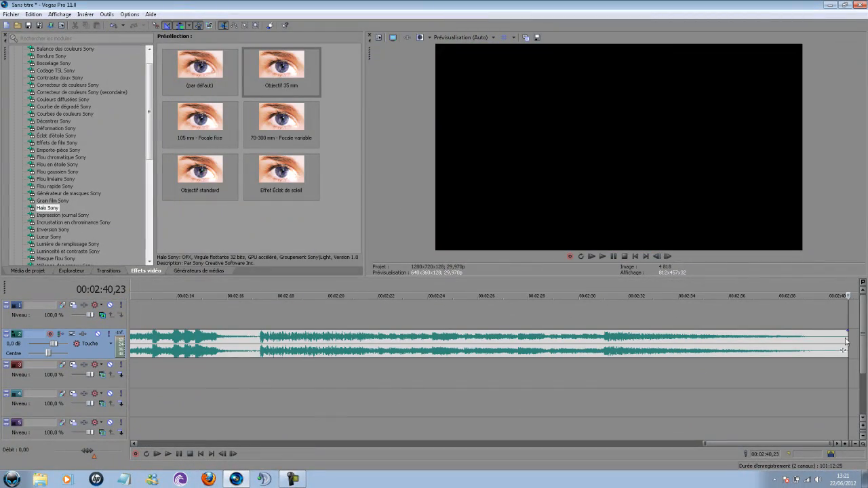
drag(845, 341, 379, 348)
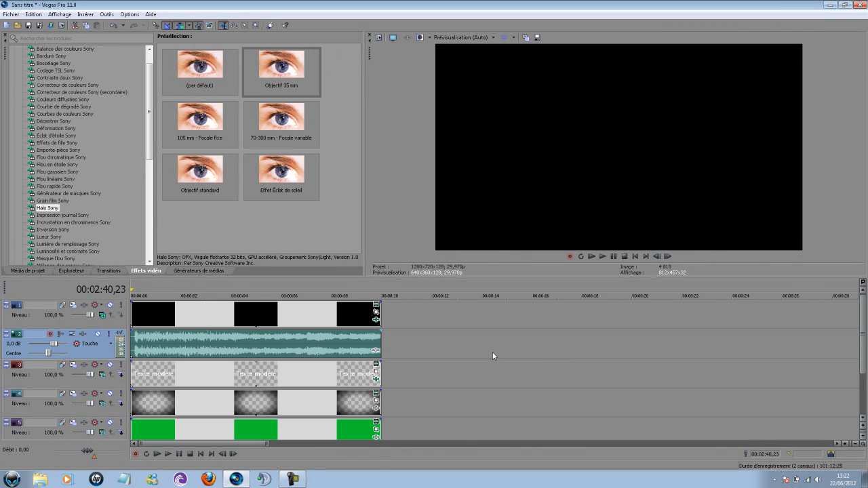
- Move the audio track below the green background track, to the end of the track list
scroll(493, 356, down, 1)
scroll(493, 356, up, 2)
scroll(493, 356, down, 5)
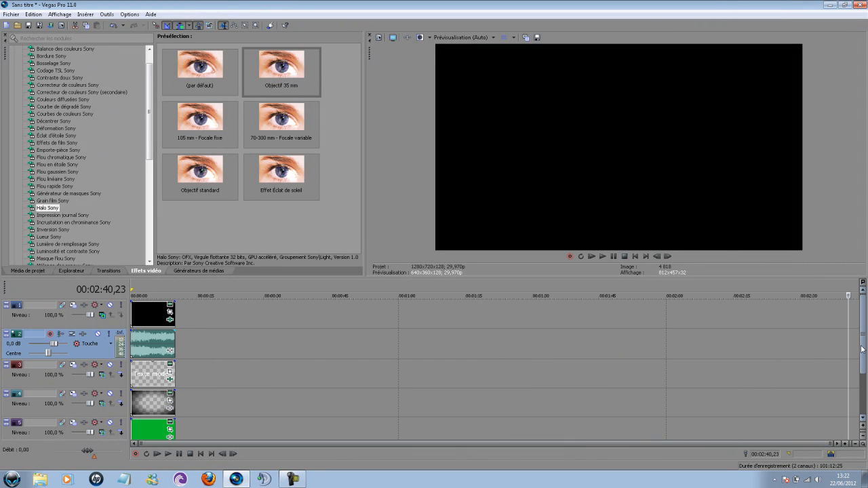
drag(862, 364, 862, 380)
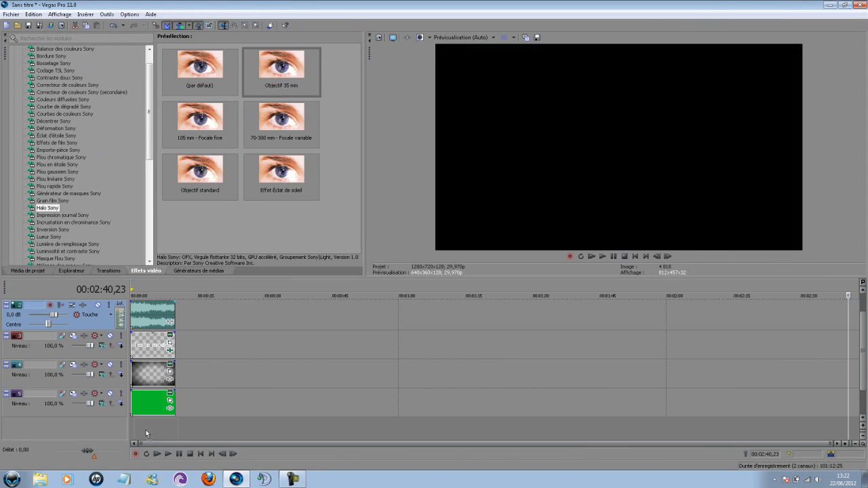
scroll(139, 430, down, 1)
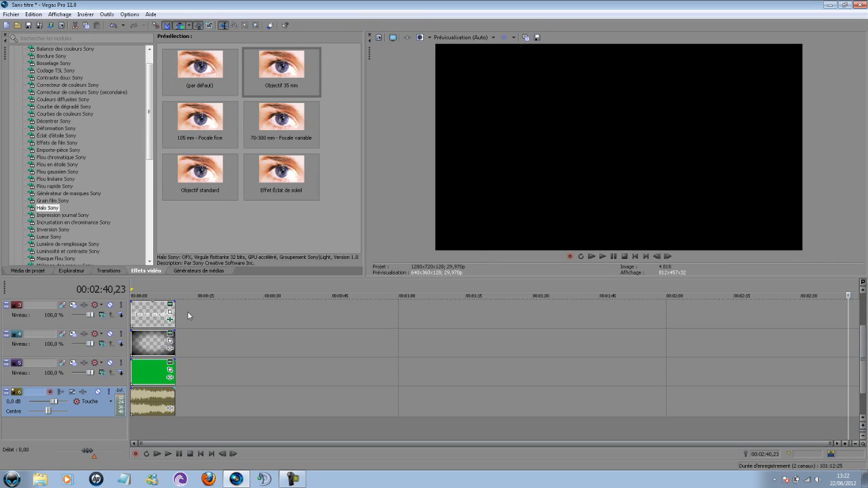
- Delete the empty audio track between the black top track and the text track
scroll(299, 334, up, 2)
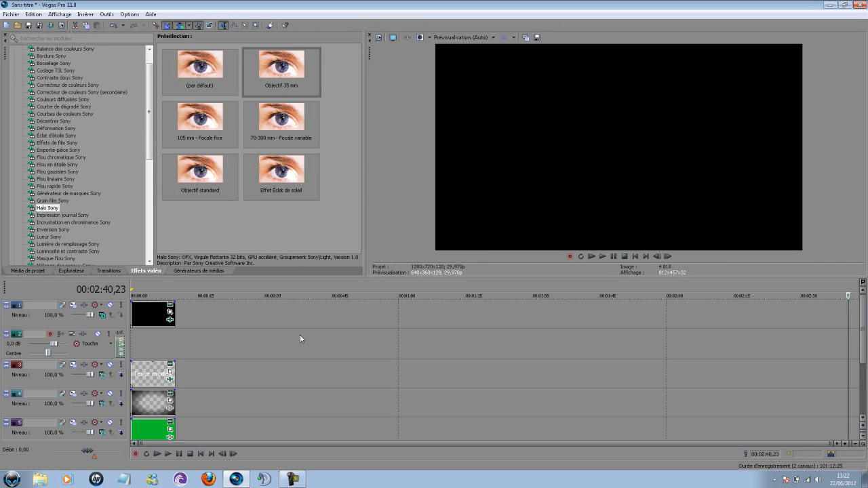
right_click(196, 342)
click(235, 380)
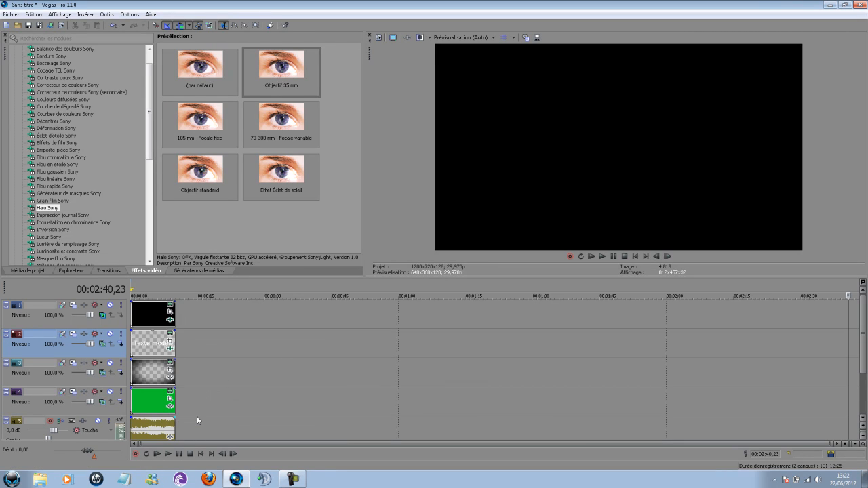
- Add matching short fade-outs to the end of the audio clip and all four video clips, starting at about 00:00:09,21
scroll(197, 417, up, 5)
drag(799, 442, 159, 442)
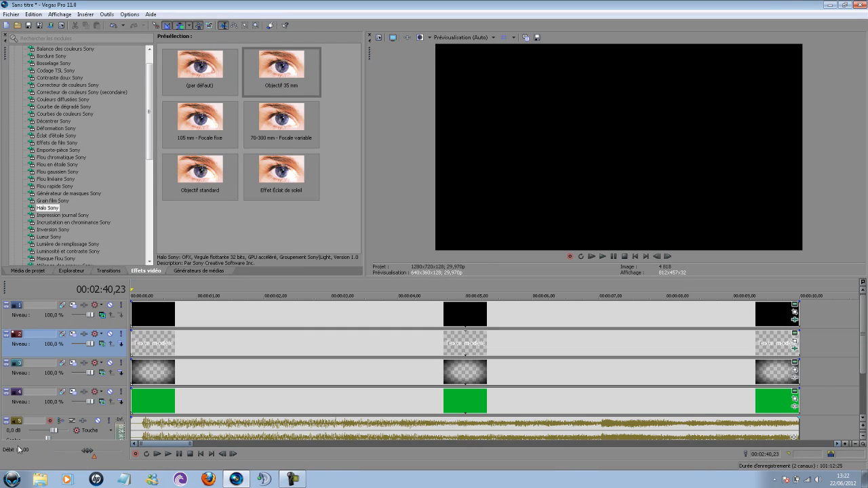
scroll(715, 418, up, 2)
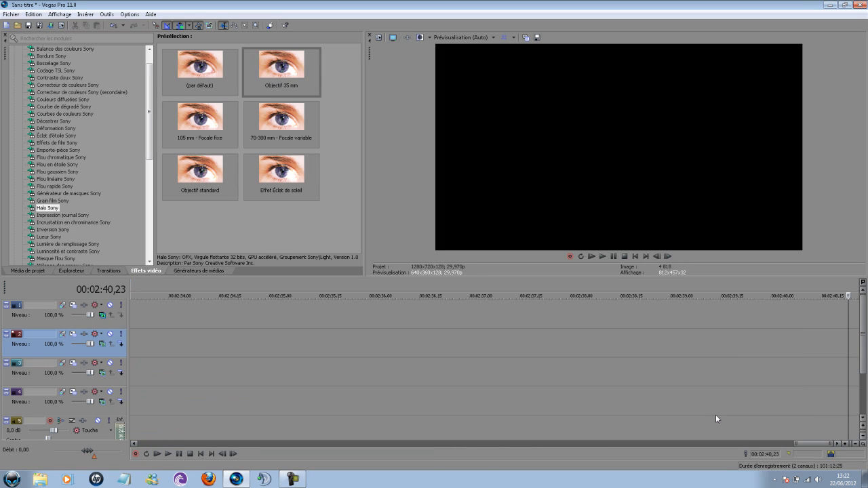
scroll(703, 413, down, 3)
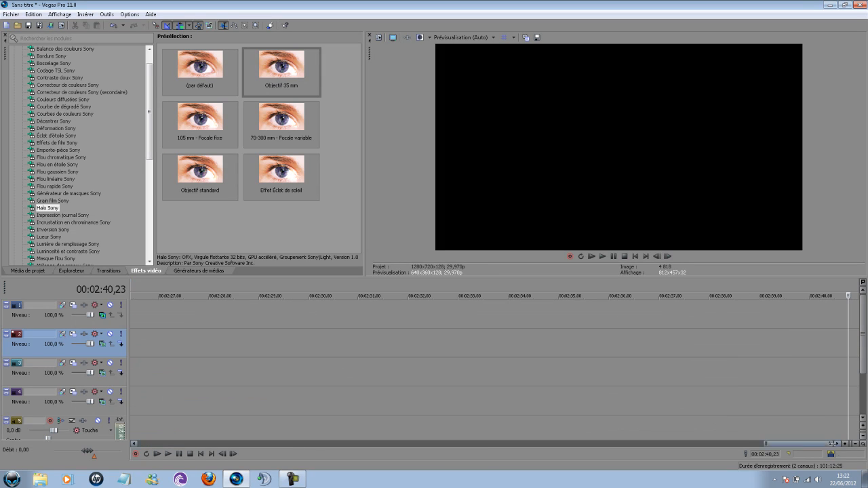
drag(820, 444, 162, 443)
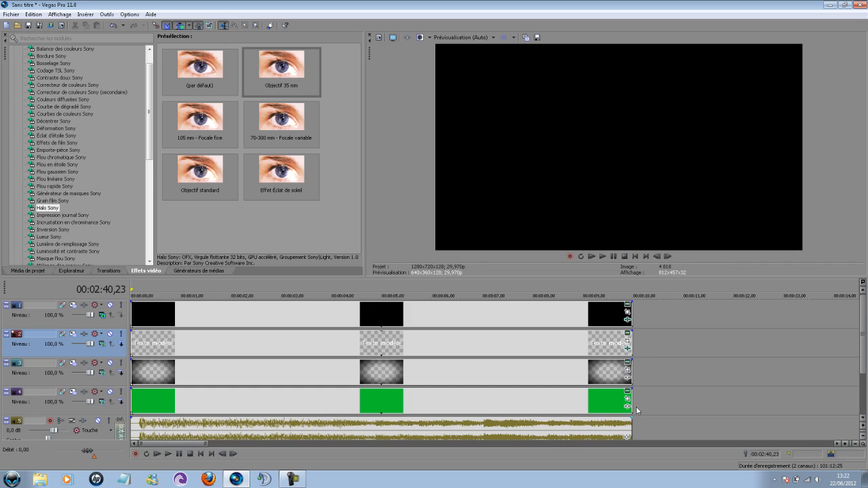
drag(633, 415, 609, 425)
drag(497, 415, 497, 415)
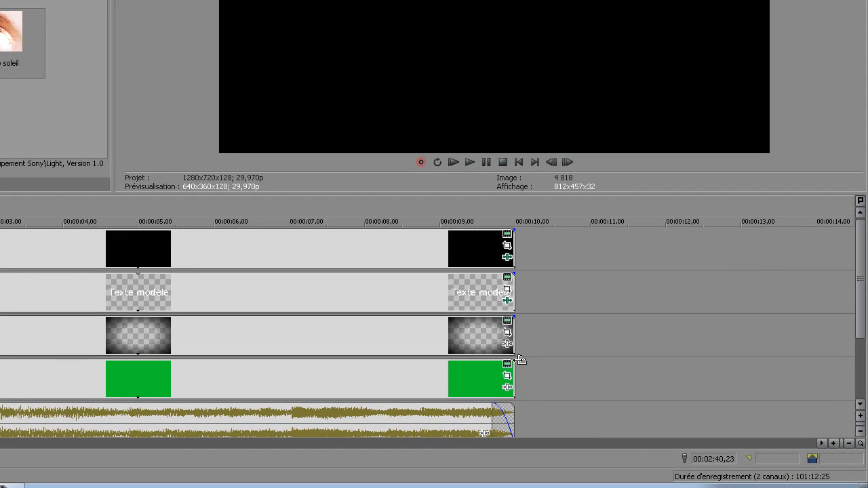
drag(519, 360, 493, 366)
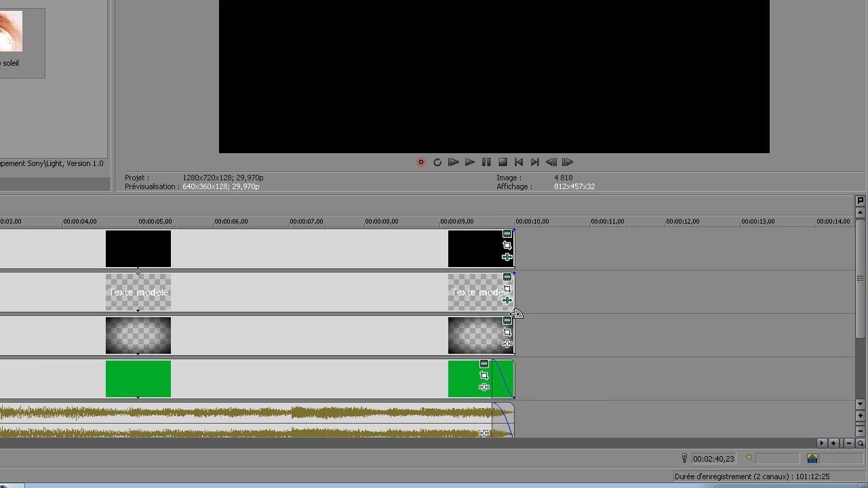
drag(516, 315, 495, 323)
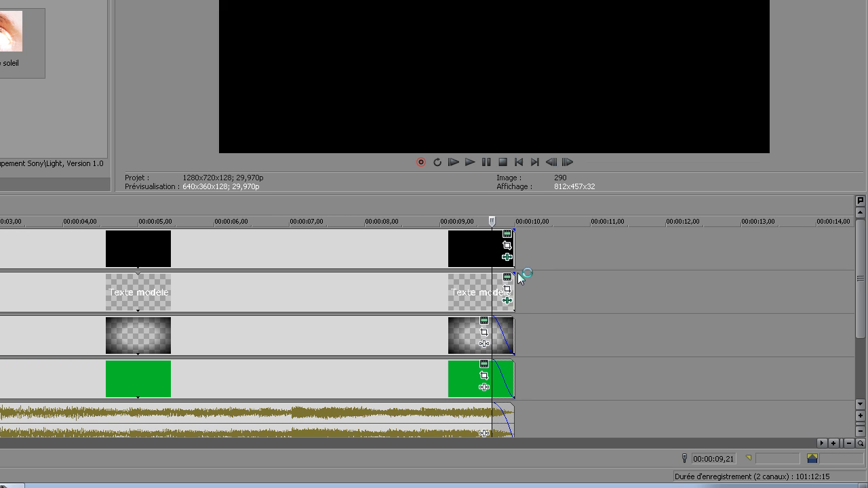
drag(519, 272, 496, 283)
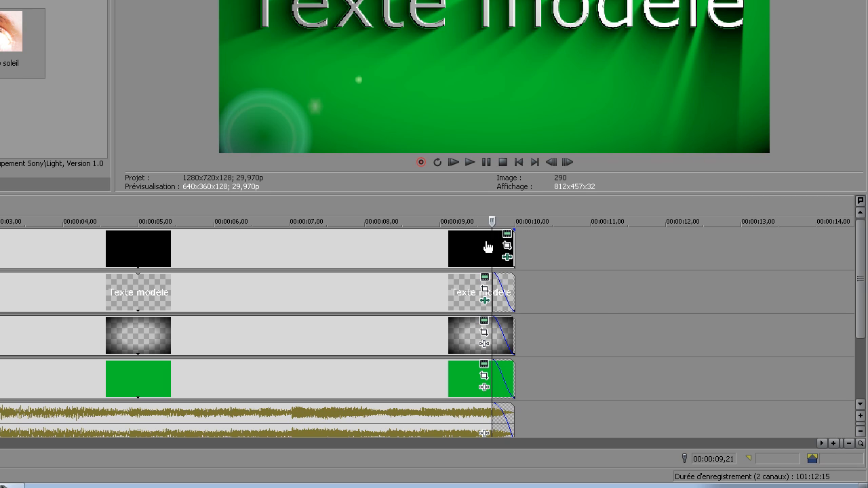
drag(518, 228, 496, 228)
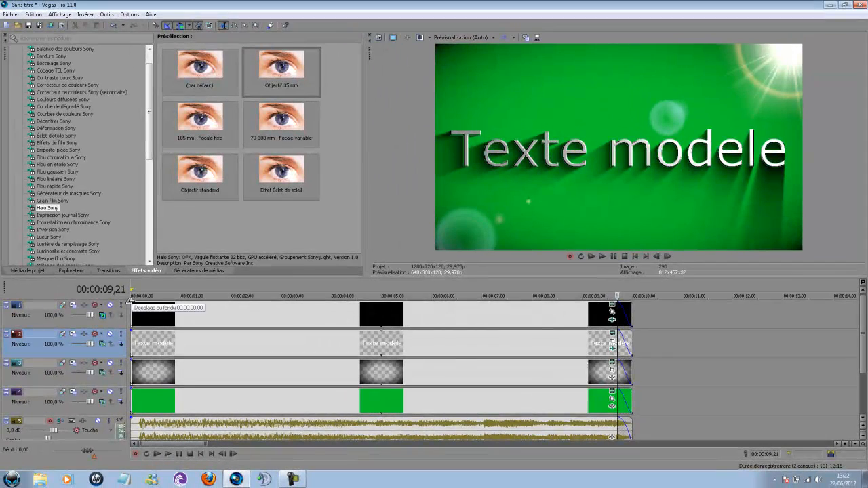
- Add matching fade-ins of about 7 frames to the start of the video clips and the audio clip
drag(132, 303, 142, 331)
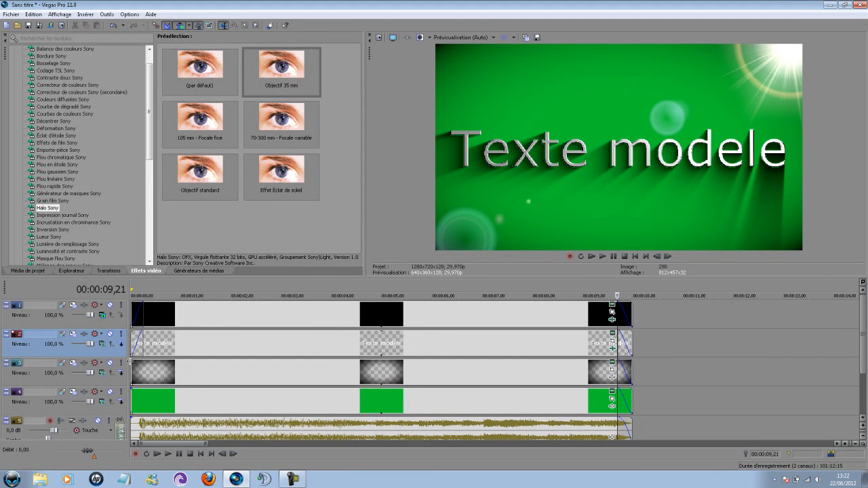
drag(130, 360, 144, 424)
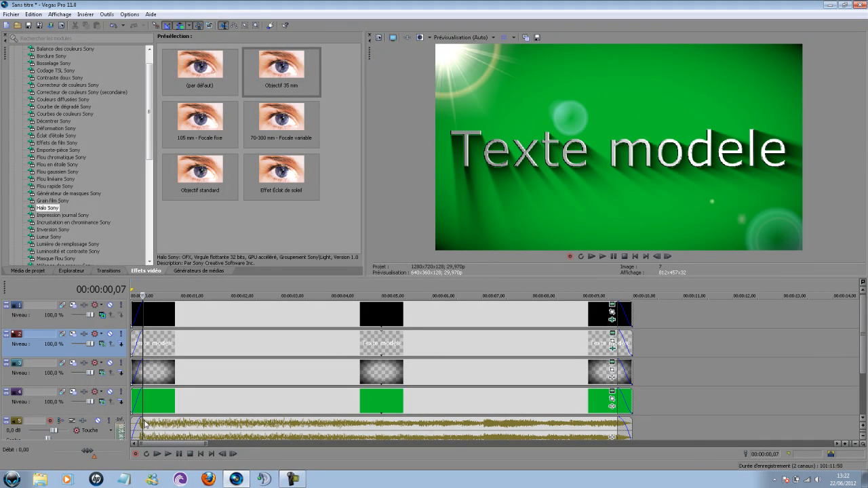